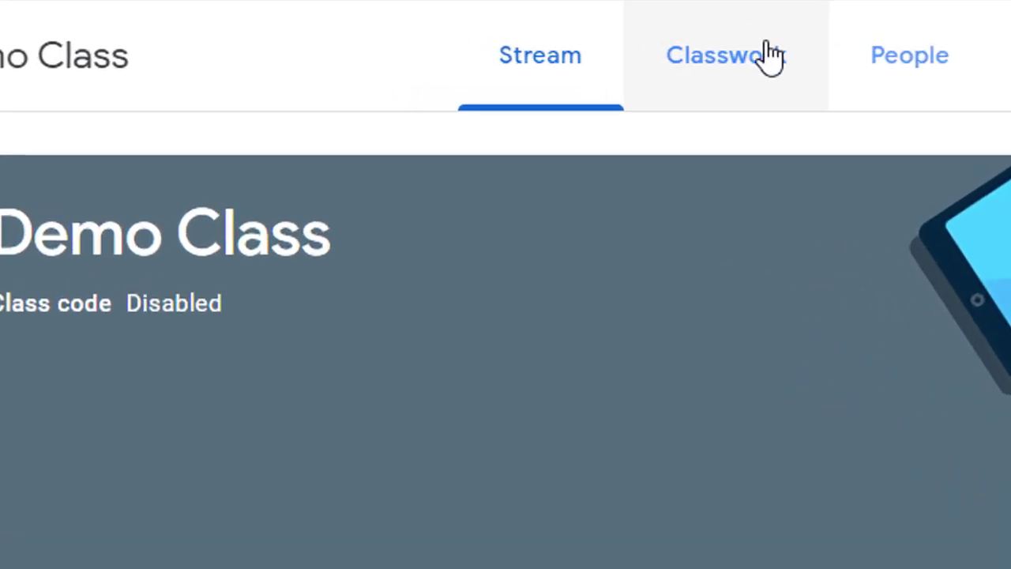
- Start a new quiz assignment from the class's Classwork page
{"action": "left_click", "coordinate": [476, 53]}
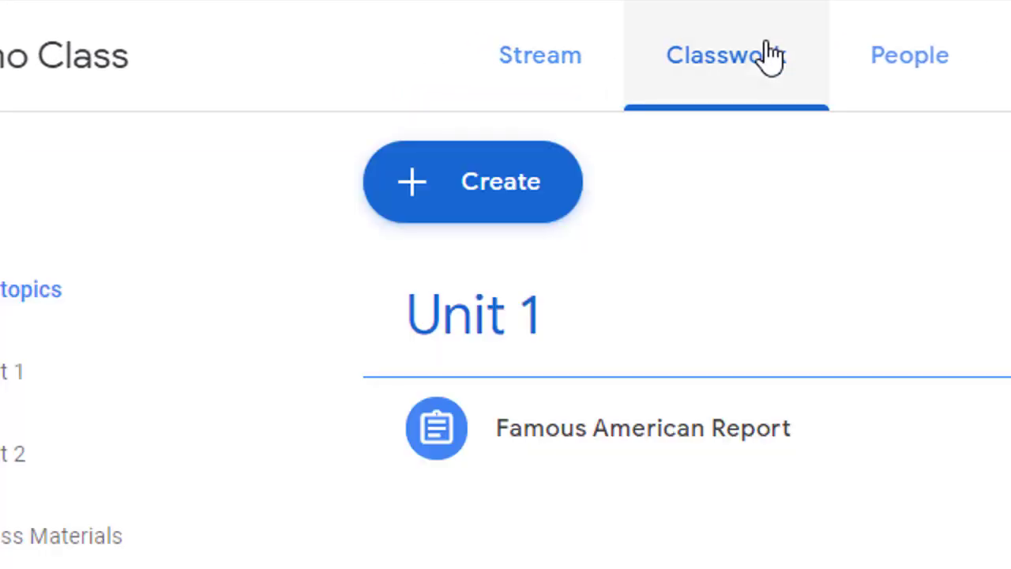
{"action": "left_click", "coordinate": [526, 201]}
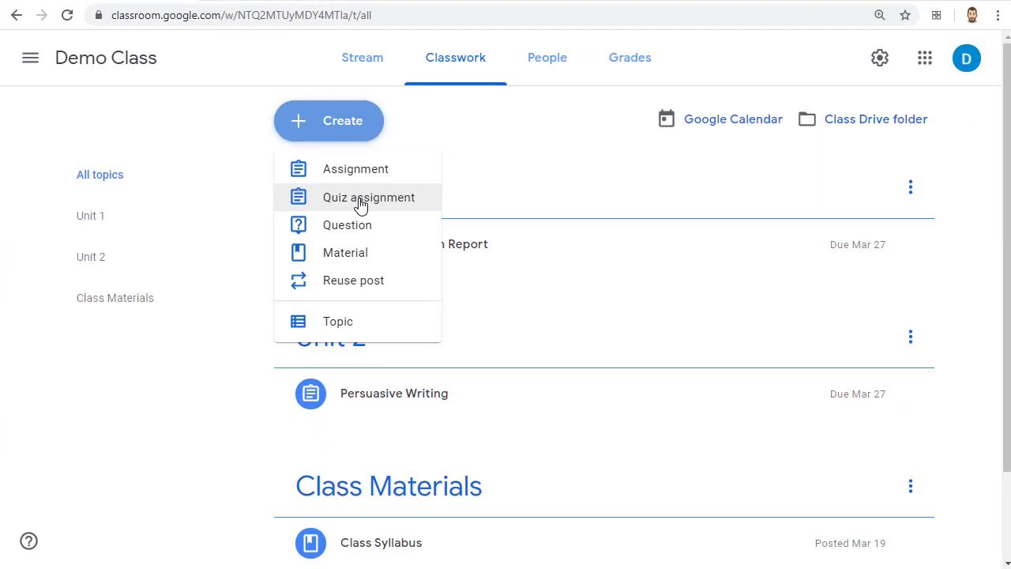
{"action": "left_click", "coordinate": [364, 206]}
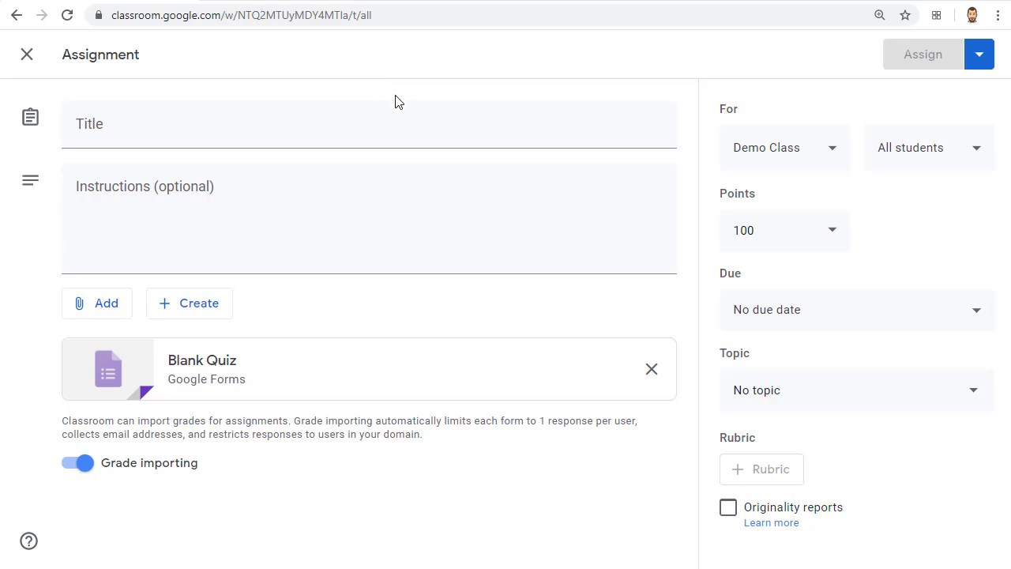
- Title the assignment 'Demo Quiz', leave instructions empty, and open the attached Blank Quiz form
{"action": "left_click", "coordinate": [331, 132]}
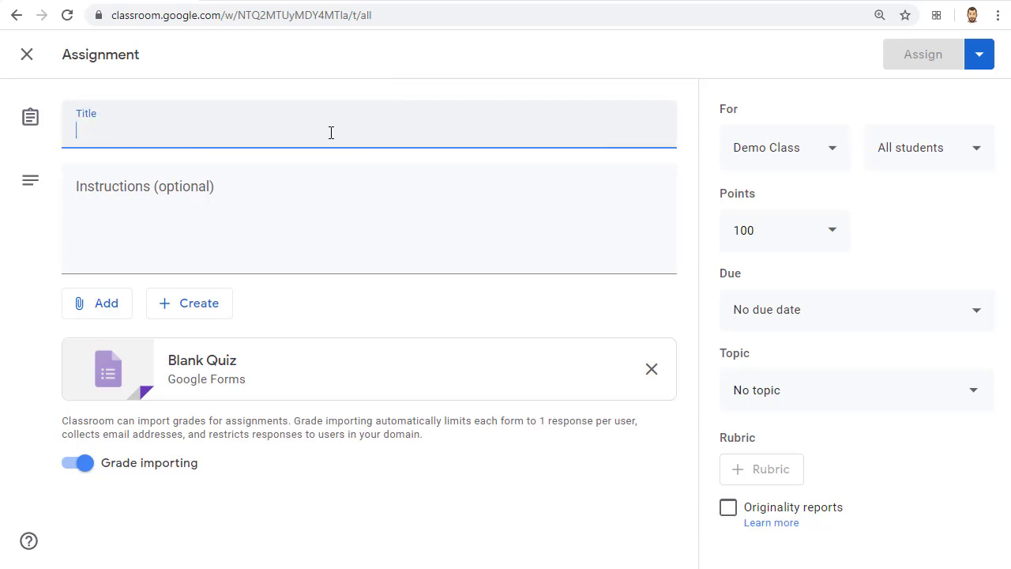
{"action": "type", "text": "Demo Quiz"}
{"action": "left_click", "coordinate": [283, 226]}
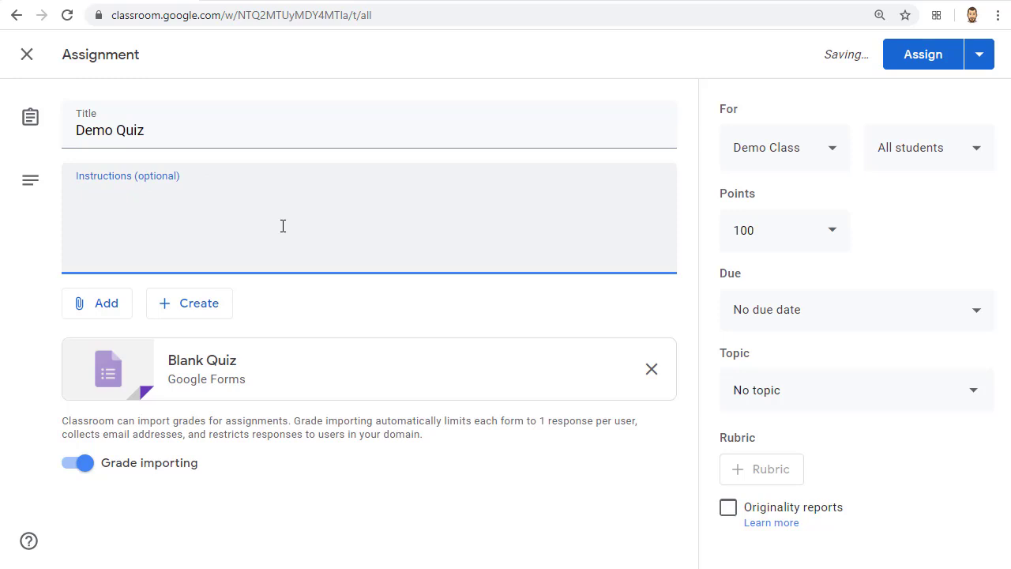
{"action": "left_click", "coordinate": [425, 309]}
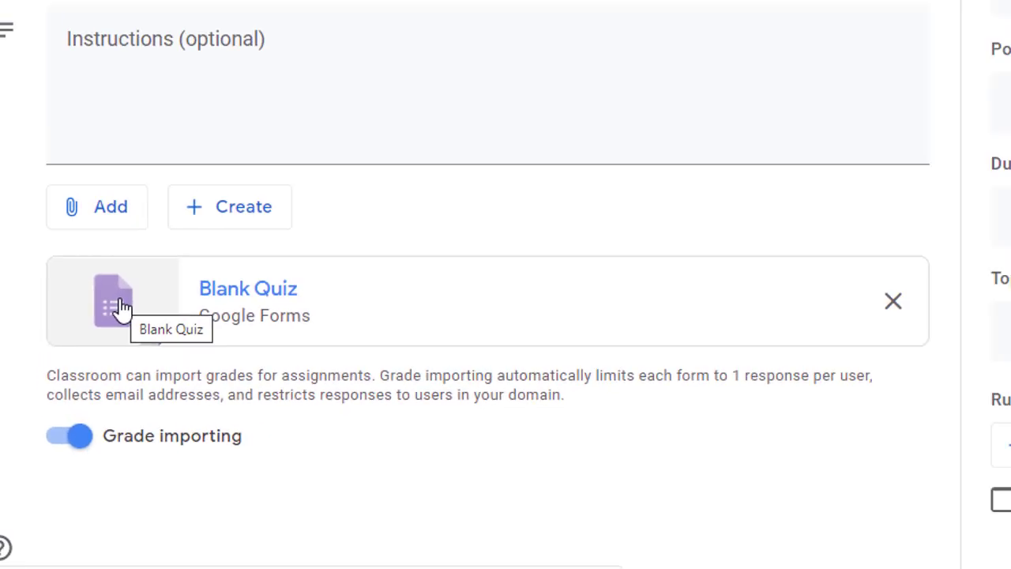
{"action": "left_click", "coordinate": [126, 217]}
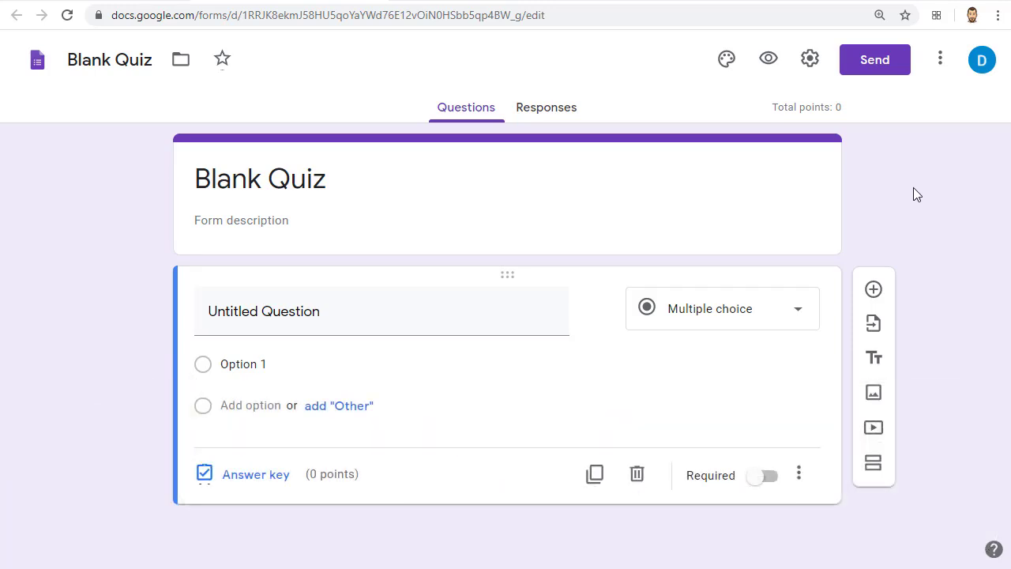
- Replace the form heading with 'Demo Quiz' and rename the Forms file to 'Demo Quiz'
{"action": "triple_click", "coordinate": [336, 175]}
{"action": "type", "text": "Demo Quiz"}
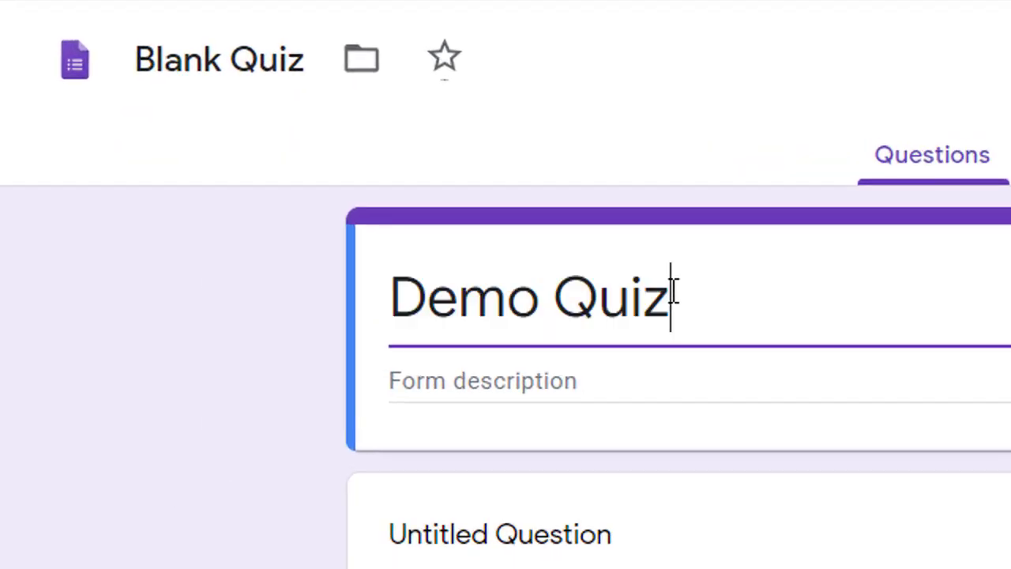
{"action": "left_click", "coordinate": [219, 62]}
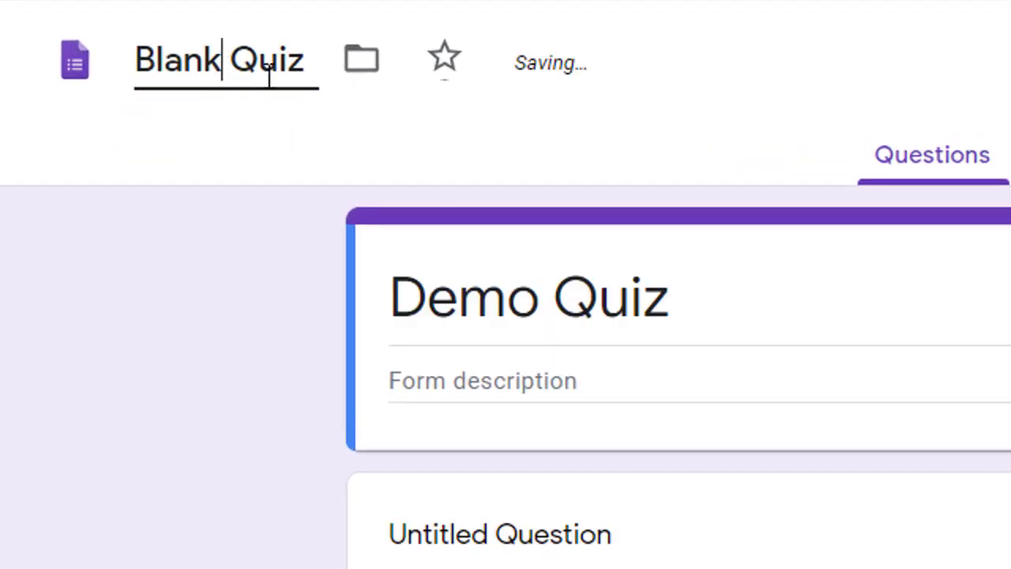
{"action": "key", "text": "ctrl+a"}
{"action": "type", "text": "Demo Quiz"}
{"action": "left_click", "coordinate": [221, 267]}
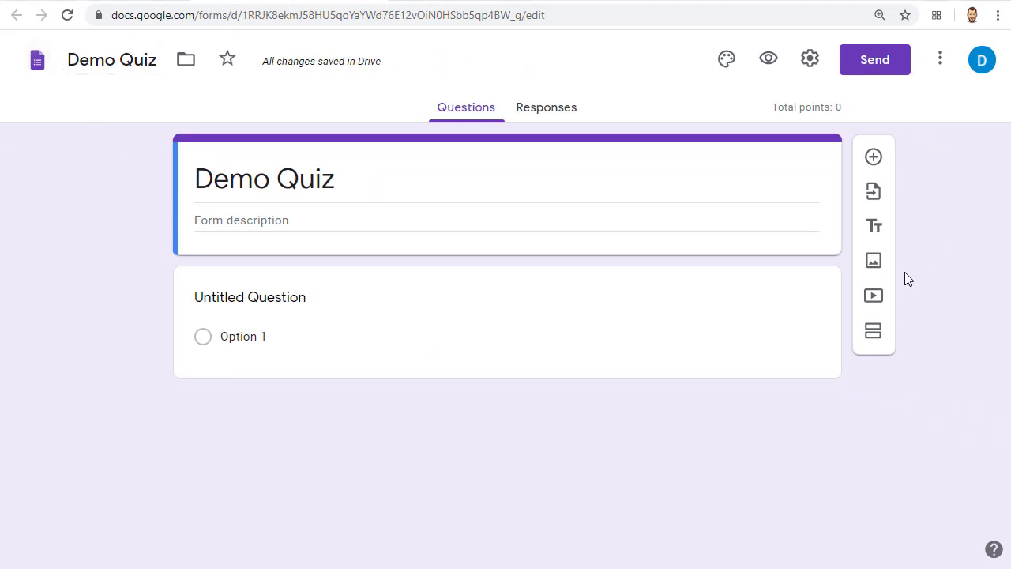
- Set the first question to 'Which animal below is an amphibian?' as Multiple choice
{"action": "left_click", "coordinate": [380, 297]}
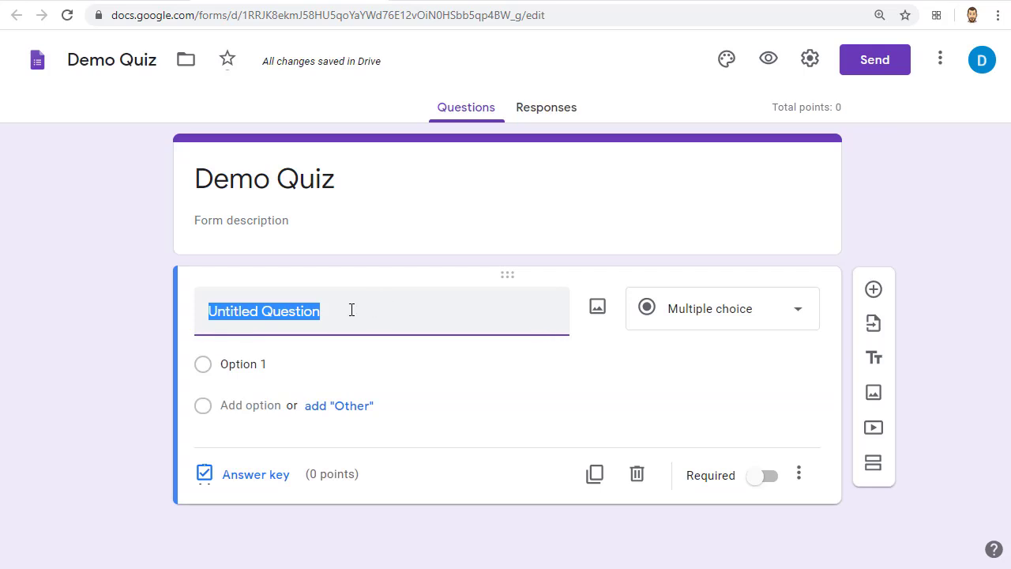
{"action": "left_click_drag", "start_coordinate": [350, 312], "coordinate": [207, 311]}
{"action": "type", "text": "Which animal below is an amphibian?"}
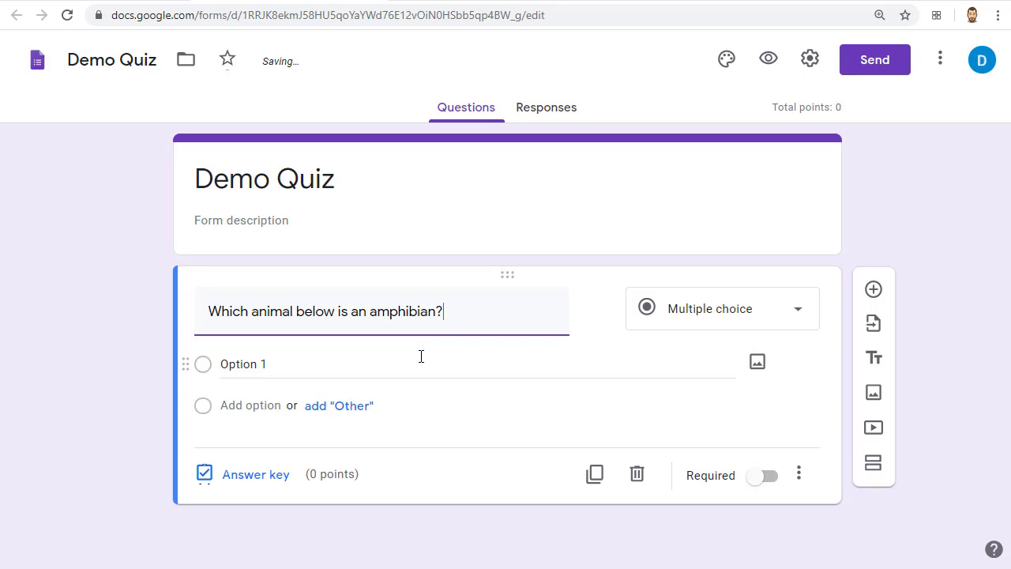
{"action": "left_click", "coordinate": [765, 312]}
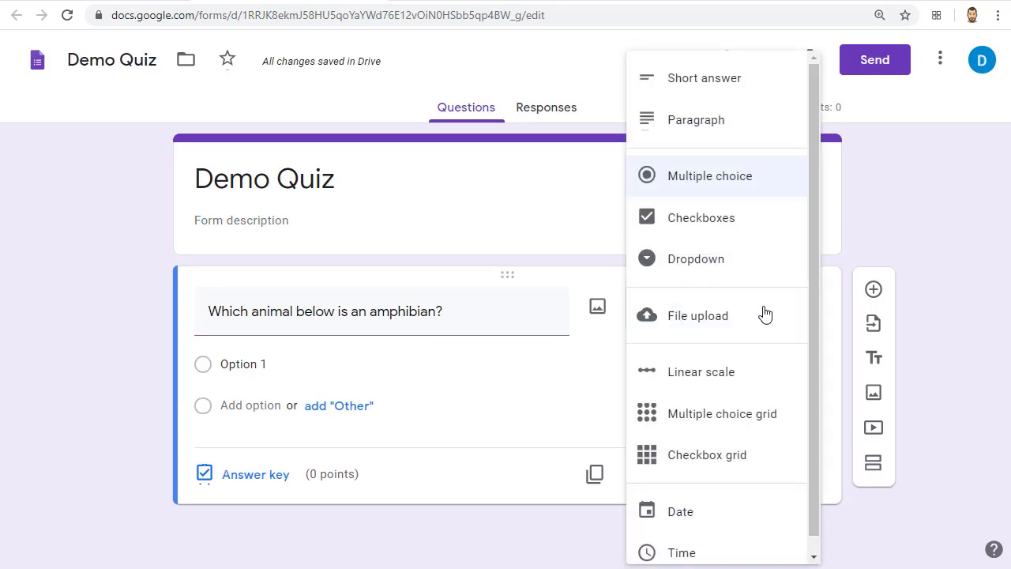
{"action": "left_click", "coordinate": [747, 178]}
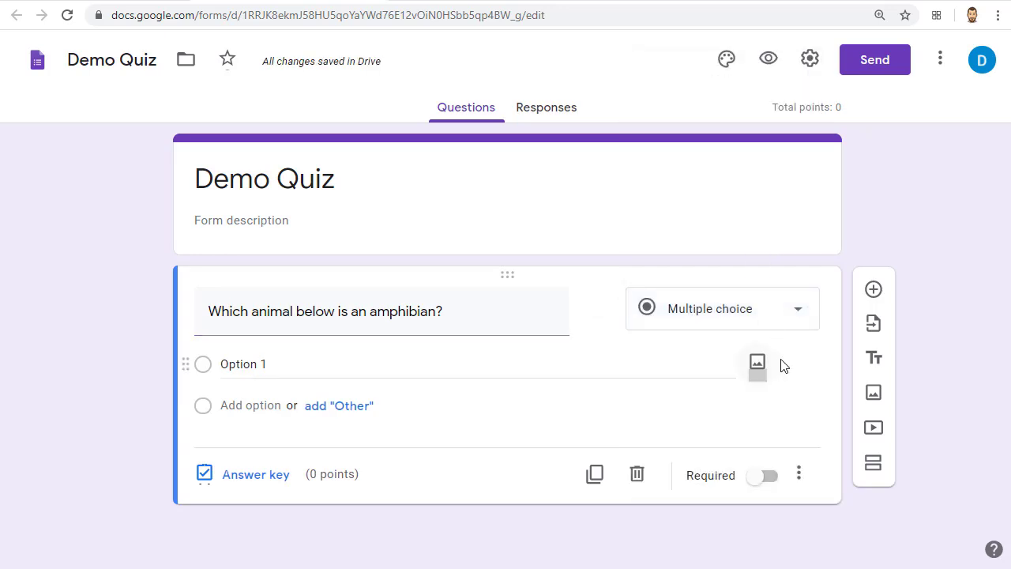
- Paste the four answer options Snake, Frog, Fish and Whale
{"action": "left_click", "coordinate": [284, 365]}
{"action": "type", "text": "Snake Frog Fish Whale"}
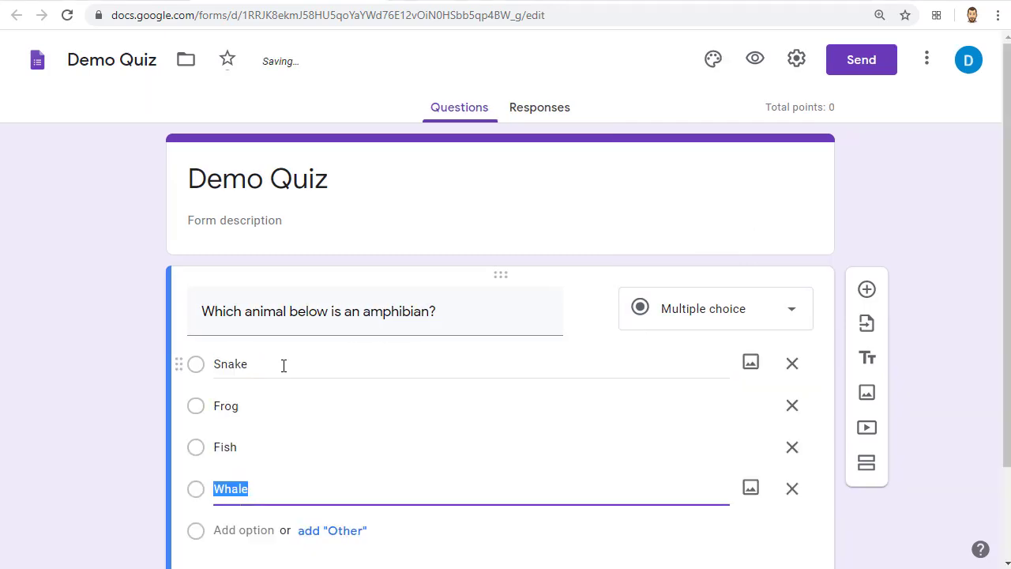
{"action": "left_click", "coordinate": [101, 364]}
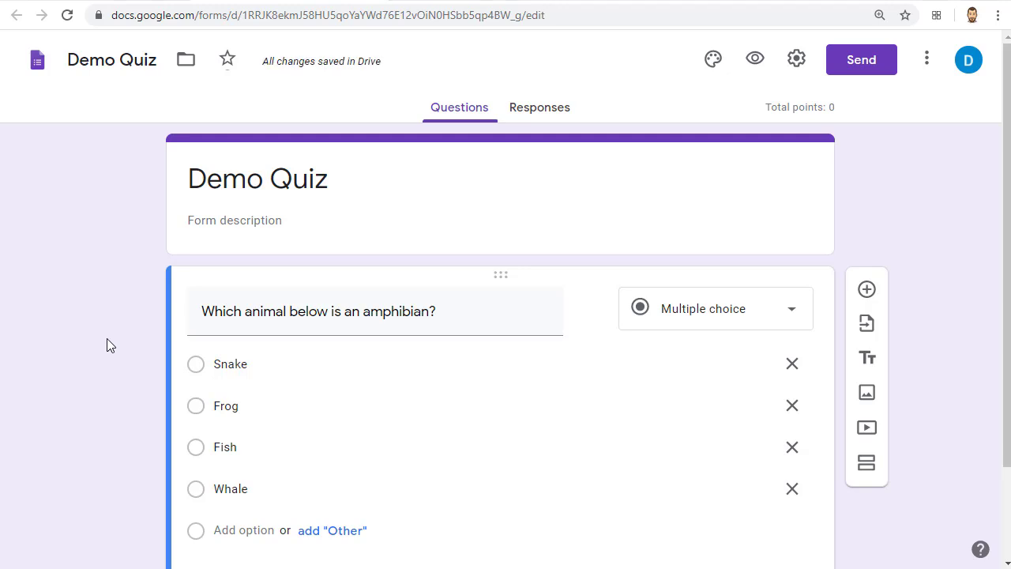
{"action": "mouse_move", "coordinate": [587, 340]}
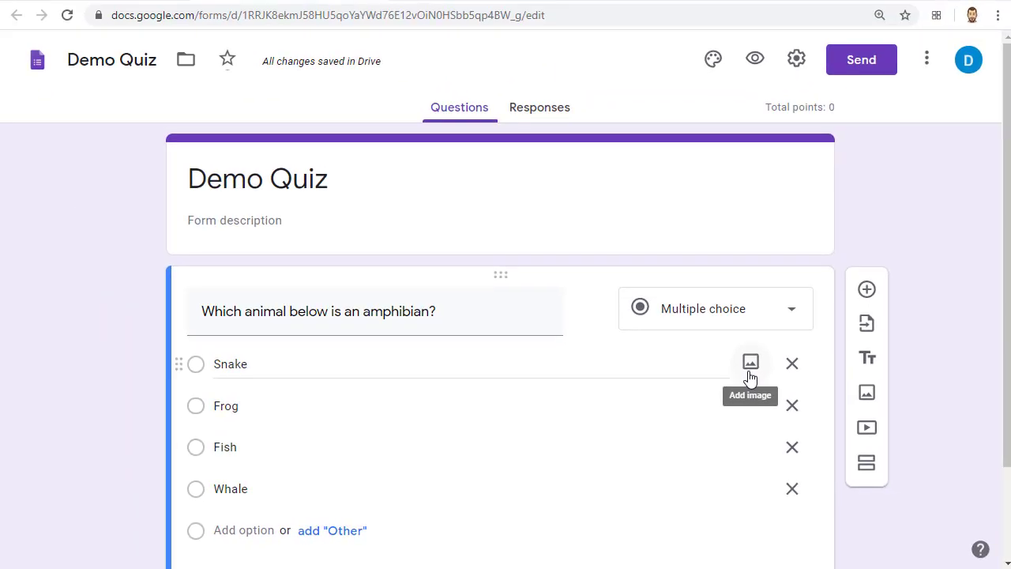
- Add a web-searched picture of a bright green snake to the Snake option
{"action": "left_click", "coordinate": [749, 373]}
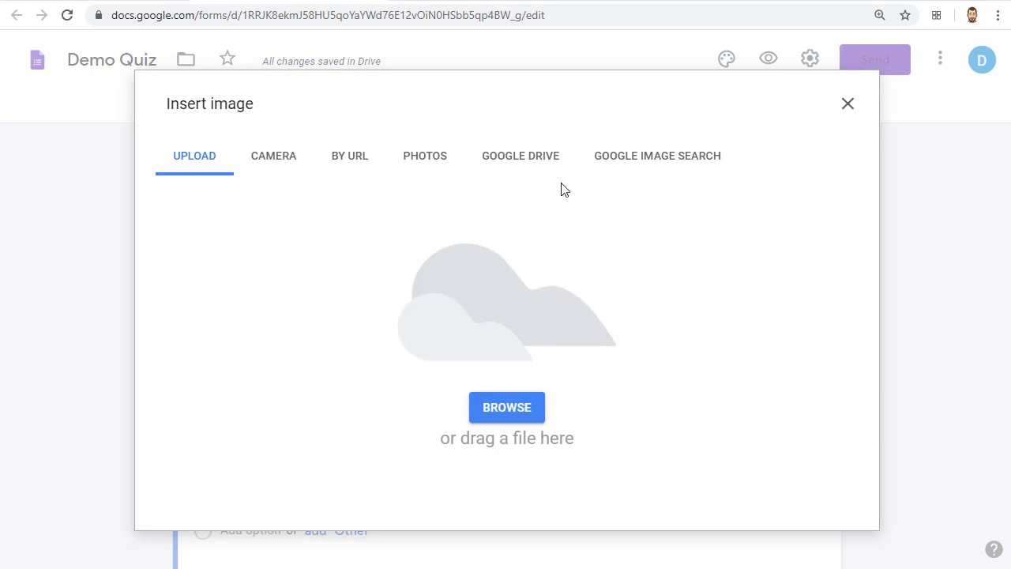
{"action": "left_click", "coordinate": [643, 169]}
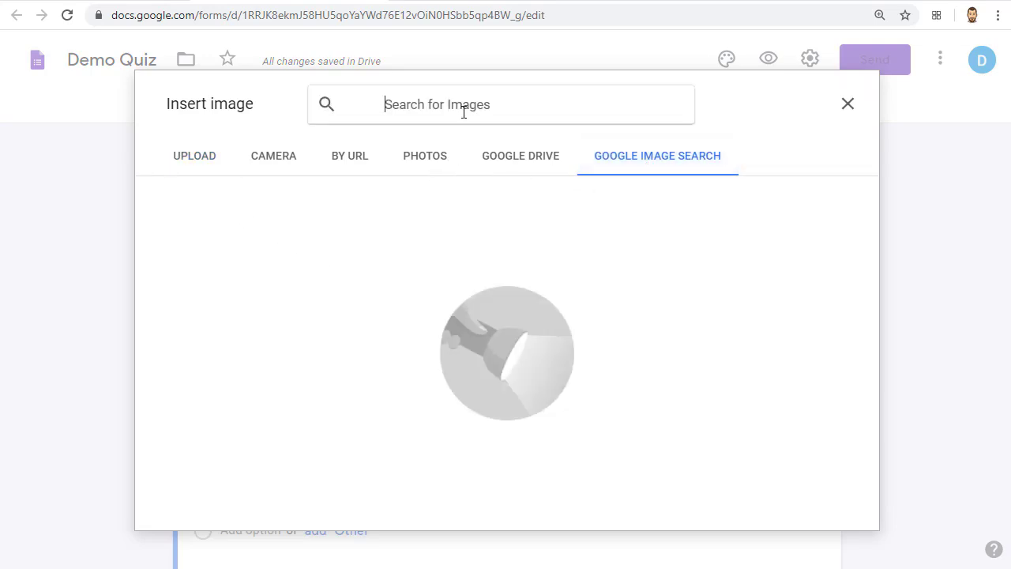
{"action": "type", "text": "Snake"}
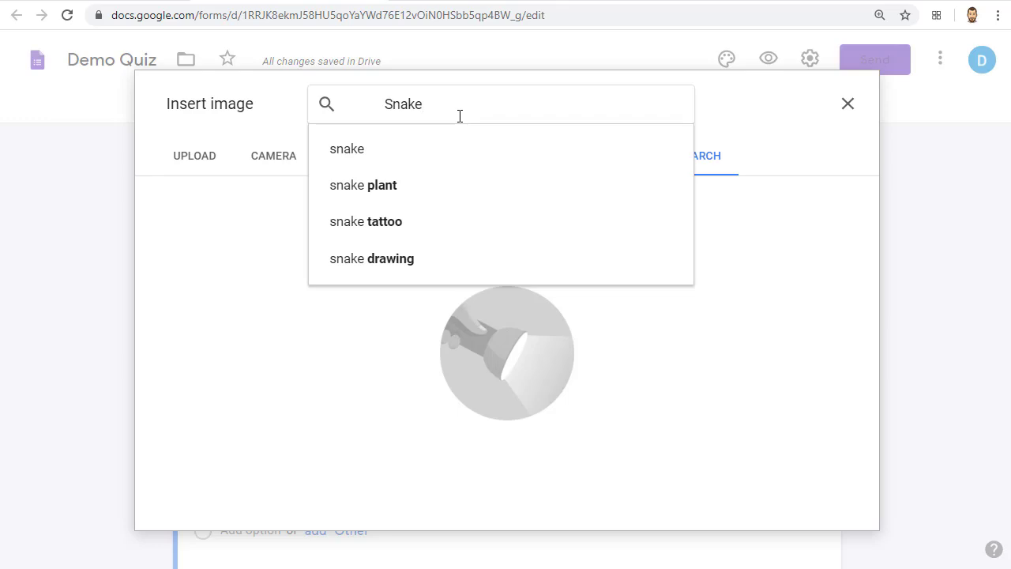
{"action": "key", "text": "Return"}
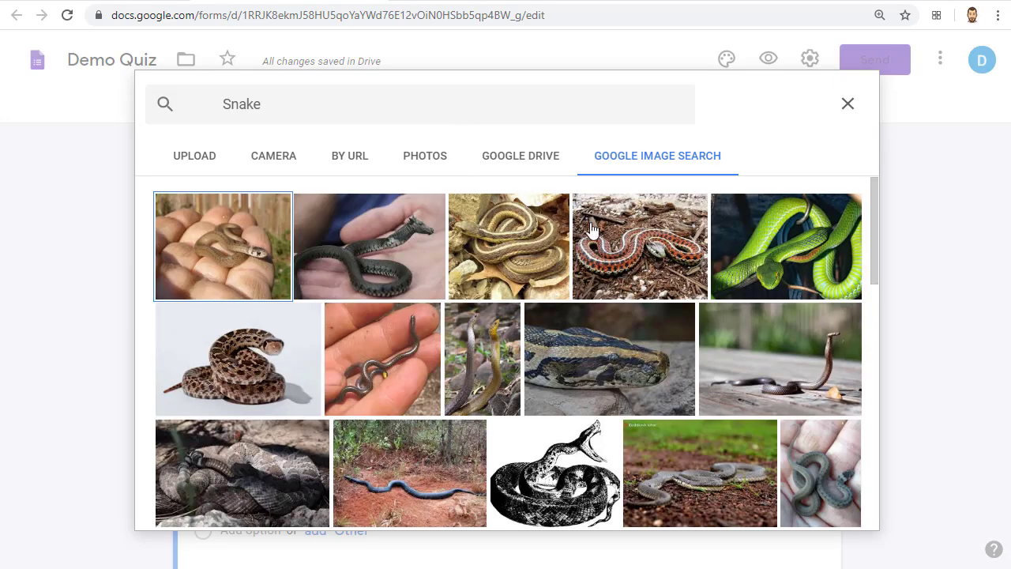
{"action": "left_click", "coordinate": [735, 252]}
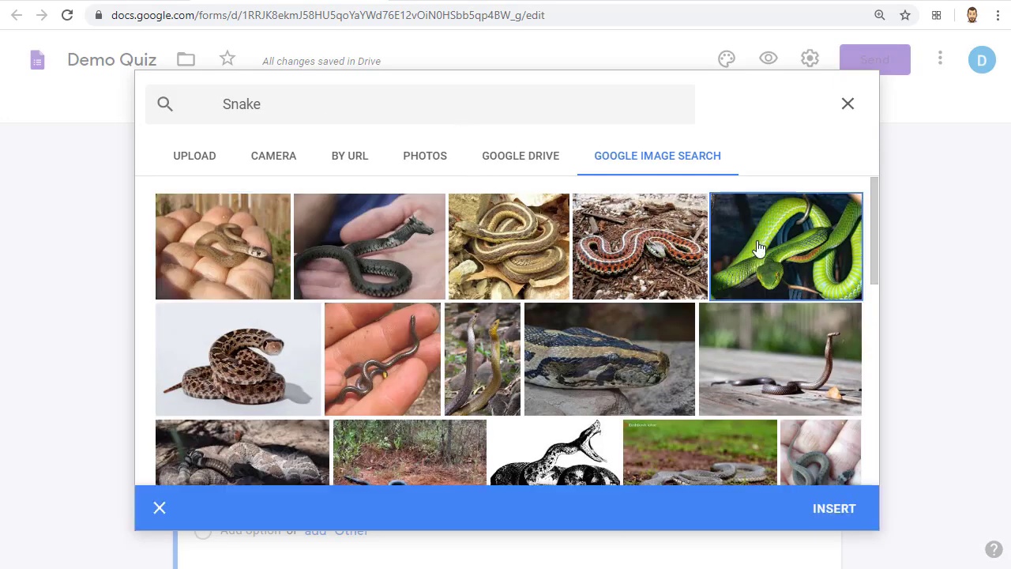
{"action": "left_click", "coordinate": [831, 510]}
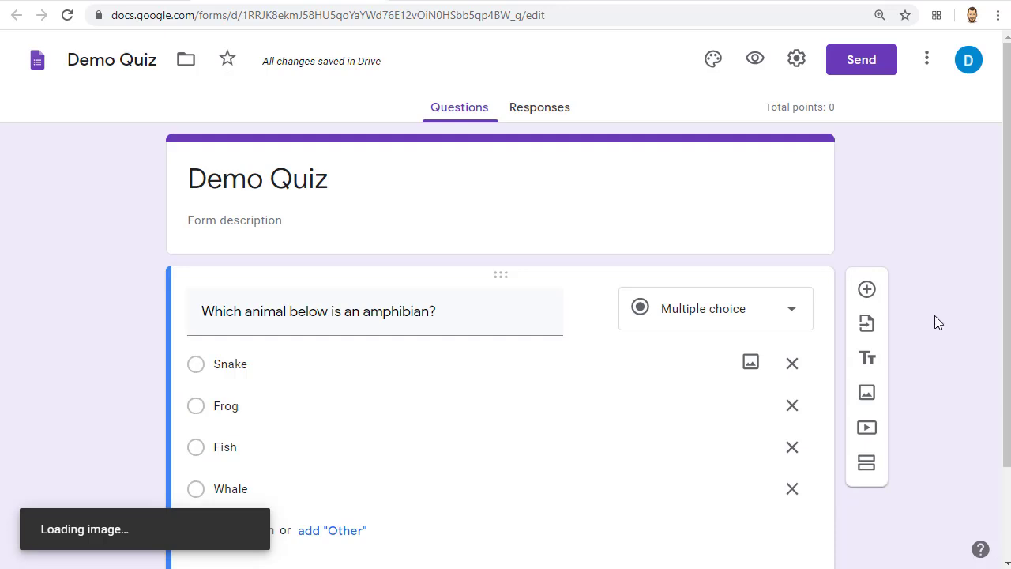
{"action": "left_click", "coordinate": [94, 343]}
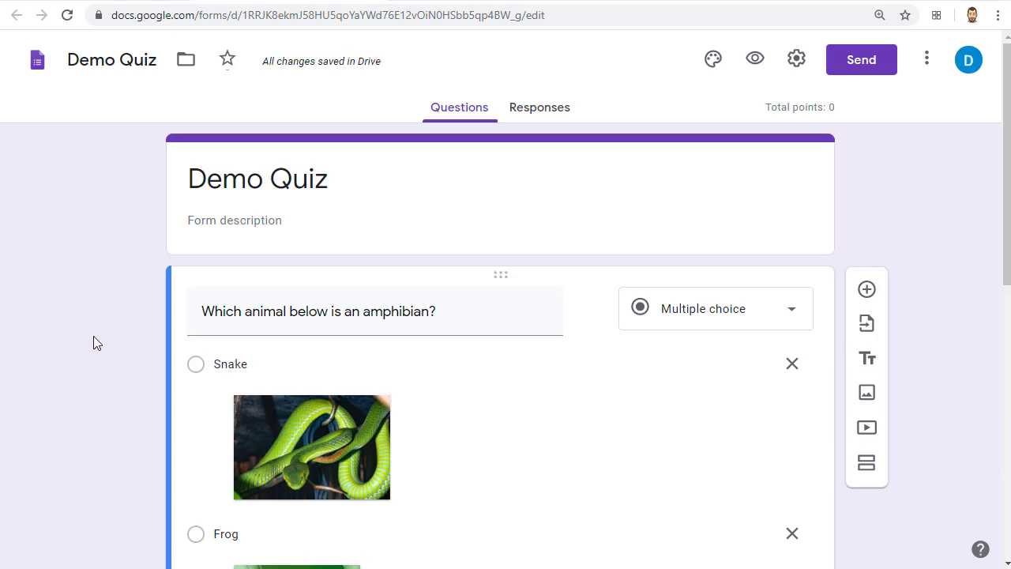
{"action": "scroll", "coordinate": [93, 343], "scroll_direction": "down", "scroll_amount": 5}
{"action": "scroll", "coordinate": [93, 337], "scroll_direction": "down", "scroll_amount": 3}
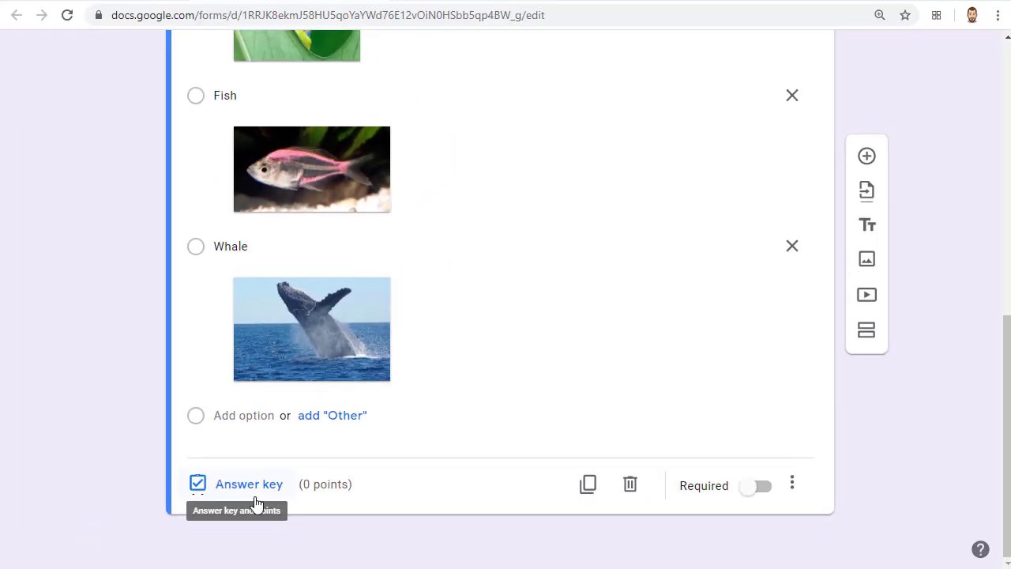
- In the answer key, mark Frog correct for 1 point, then make the question required
{"action": "left_click", "coordinate": [190, 486]}
{"action": "scroll", "coordinate": [257, 504], "scroll_direction": "up", "scroll_amount": 5}
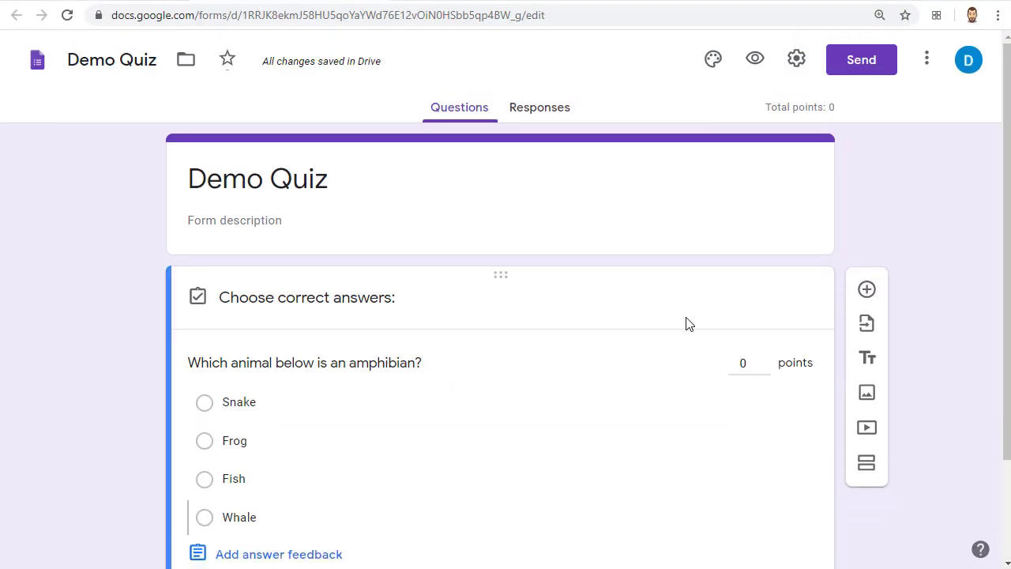
{"action": "left_click", "coordinate": [751, 365]}
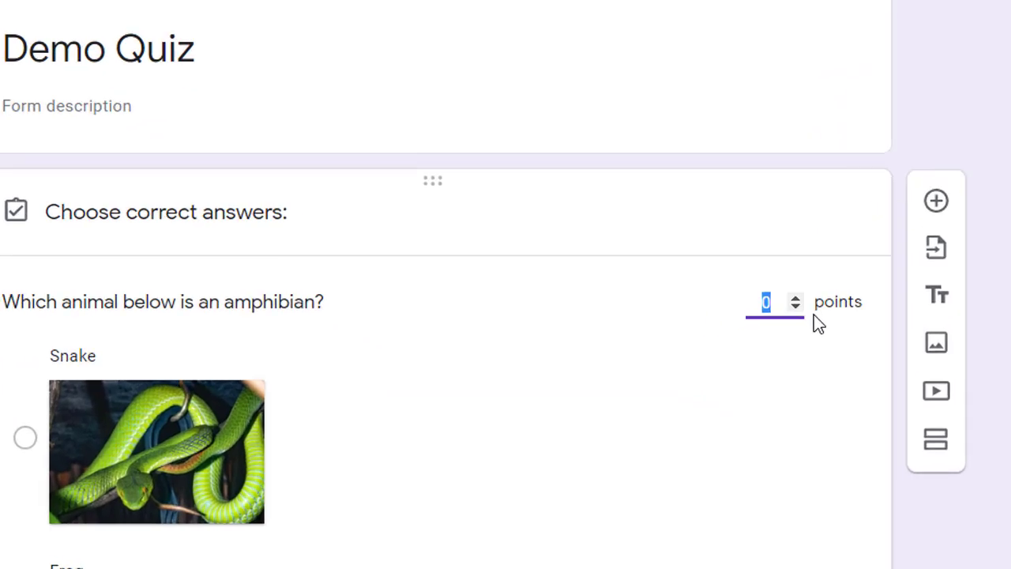
{"action": "left_click", "coordinate": [765, 359]}
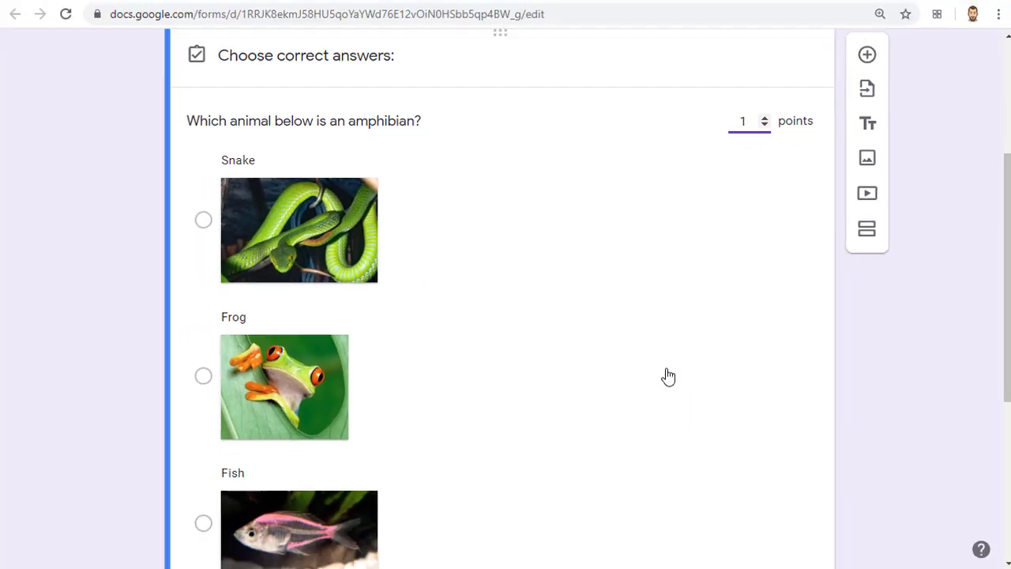
{"action": "scroll", "coordinate": [667, 377], "scroll_direction": "down", "scroll_amount": 1}
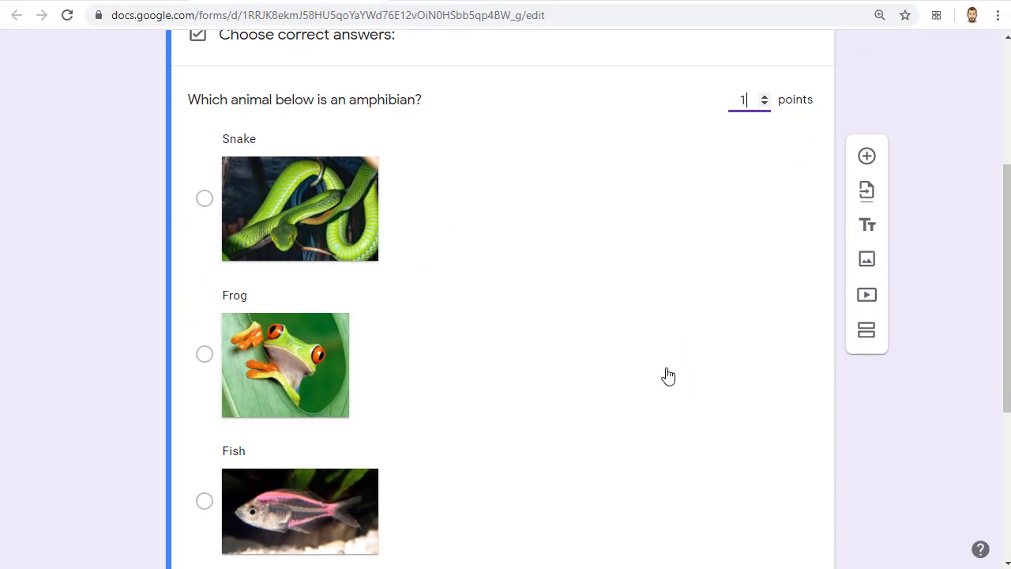
{"action": "left_click", "coordinate": [206, 355]}
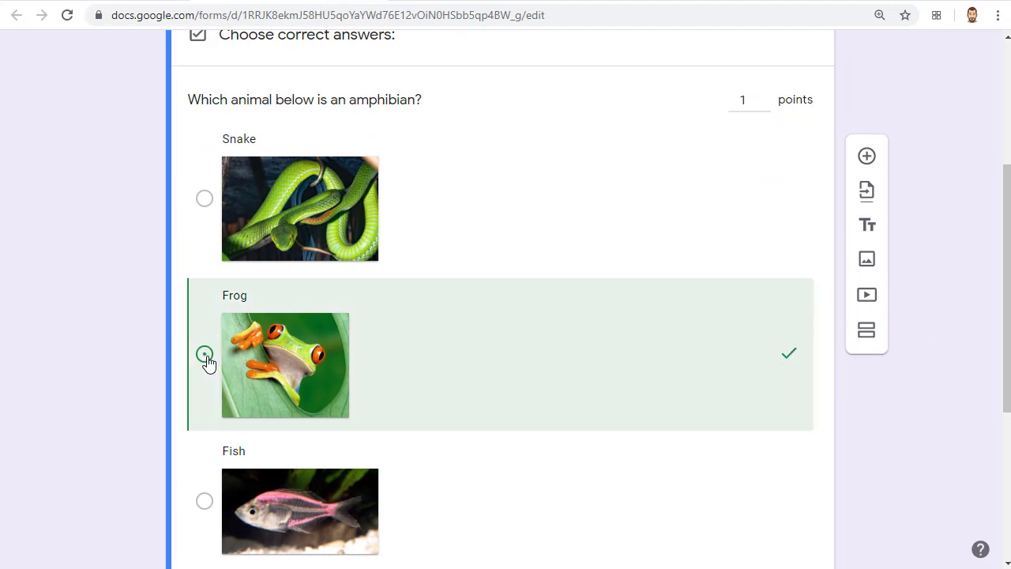
{"action": "scroll", "coordinate": [580, 380], "scroll_direction": "down", "scroll_amount": 4}
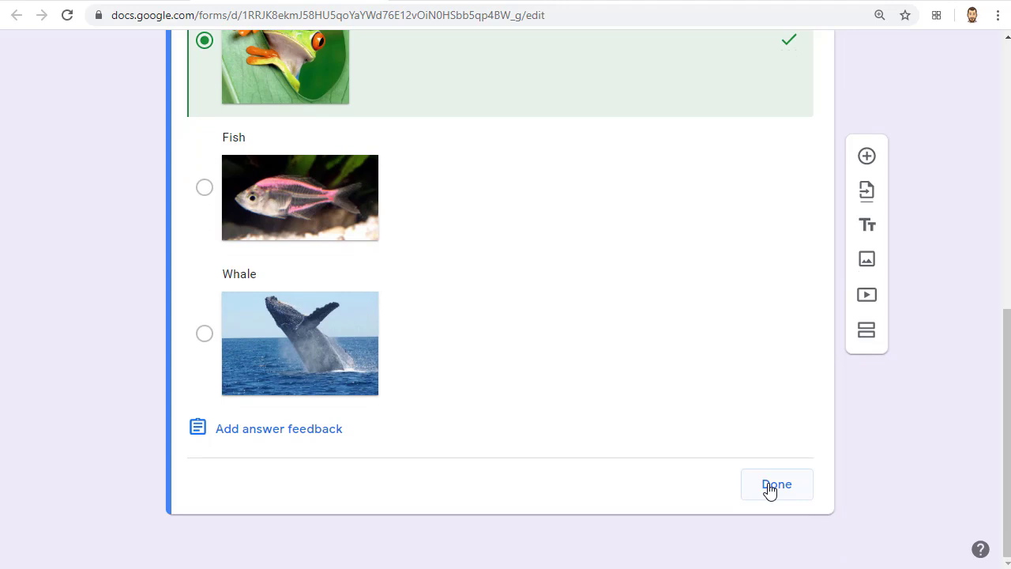
{"action": "left_click", "coordinate": [770, 491]}
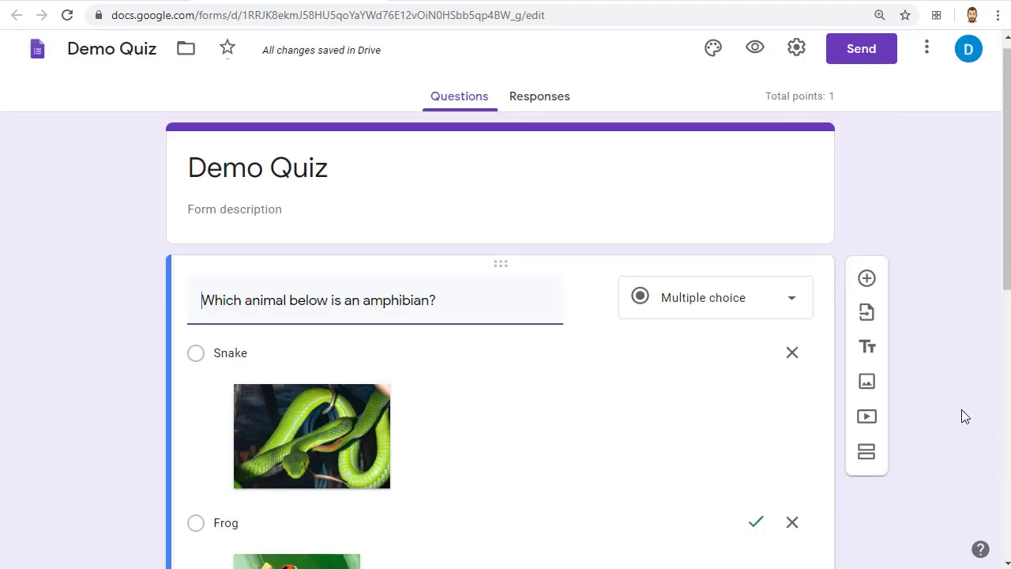
{"action": "scroll", "coordinate": [946, 274], "scroll_direction": "down", "scroll_amount": 8}
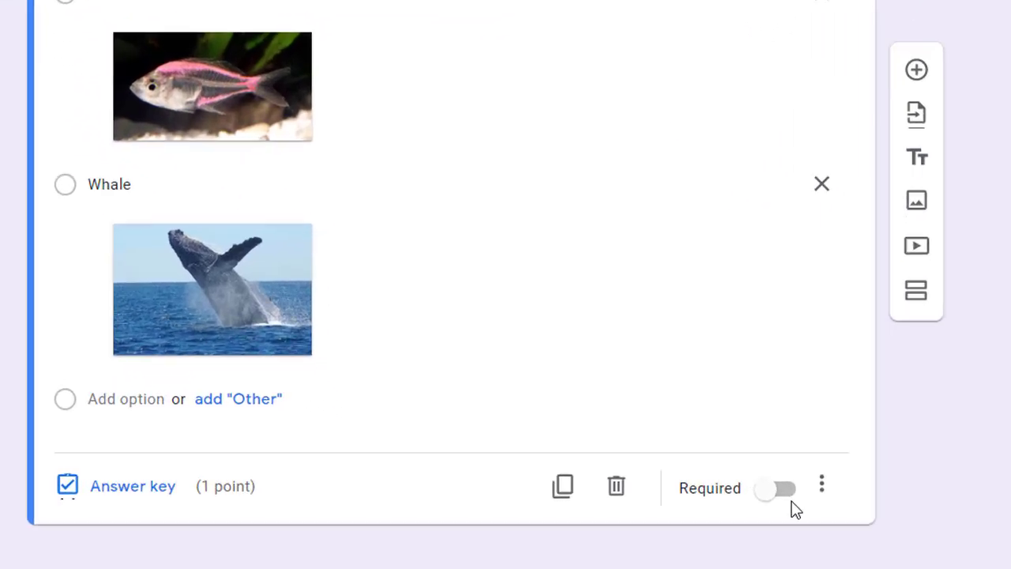
{"action": "left_click", "coordinate": [792, 494]}
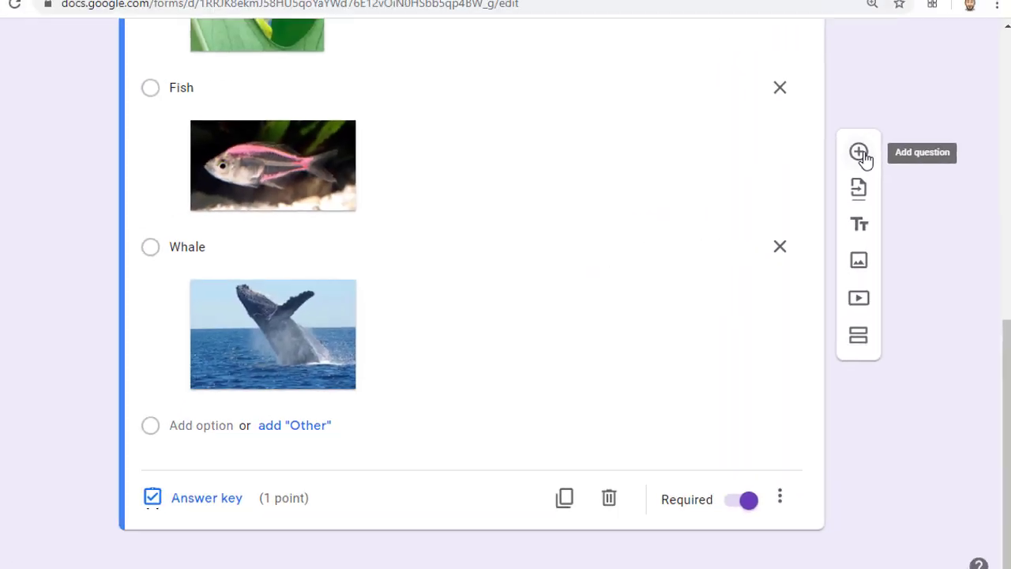
- Add a Short answer question reading 'What is the tallest mountain in the world?'
{"action": "left_click", "coordinate": [725, 77]}
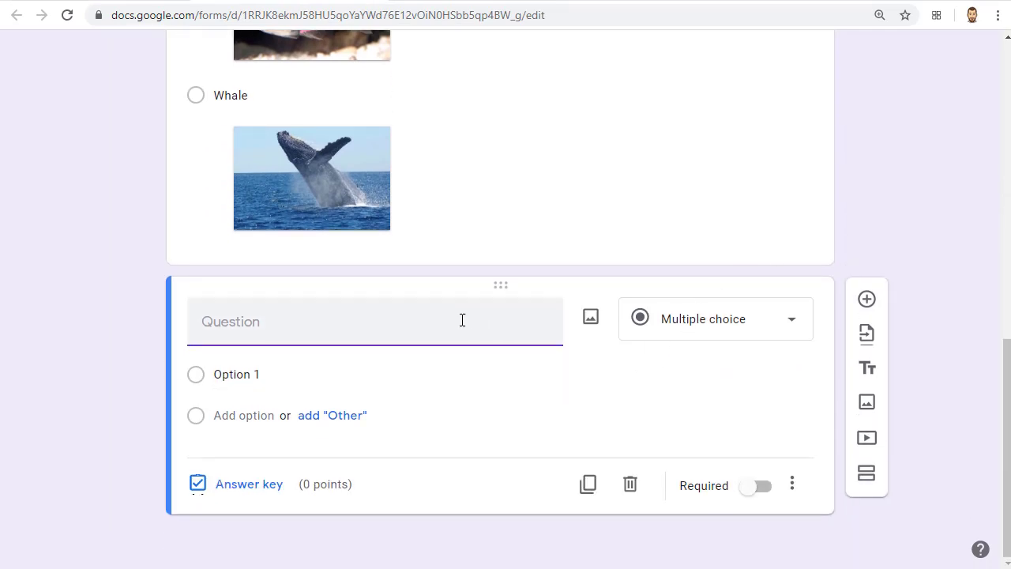
{"action": "type", "text": "What is the tallest mountain in the world?"}
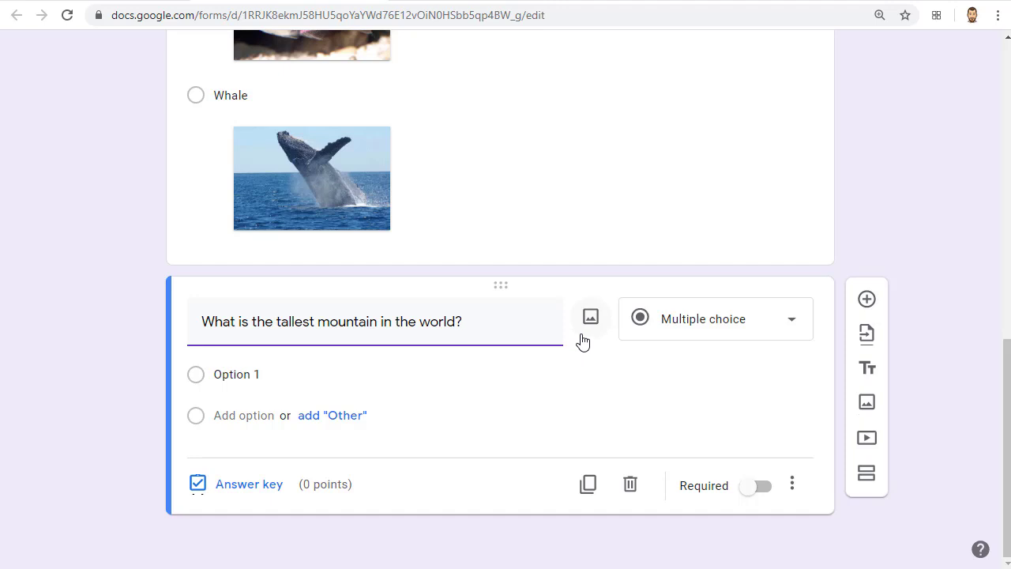
{"action": "left_click", "coordinate": [727, 331]}
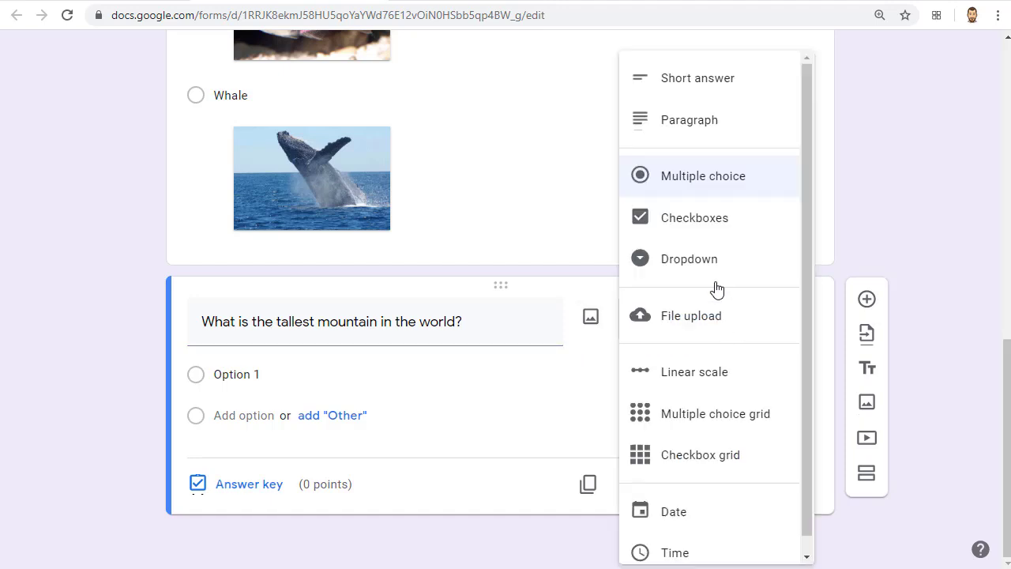
{"action": "left_click", "coordinate": [719, 88]}
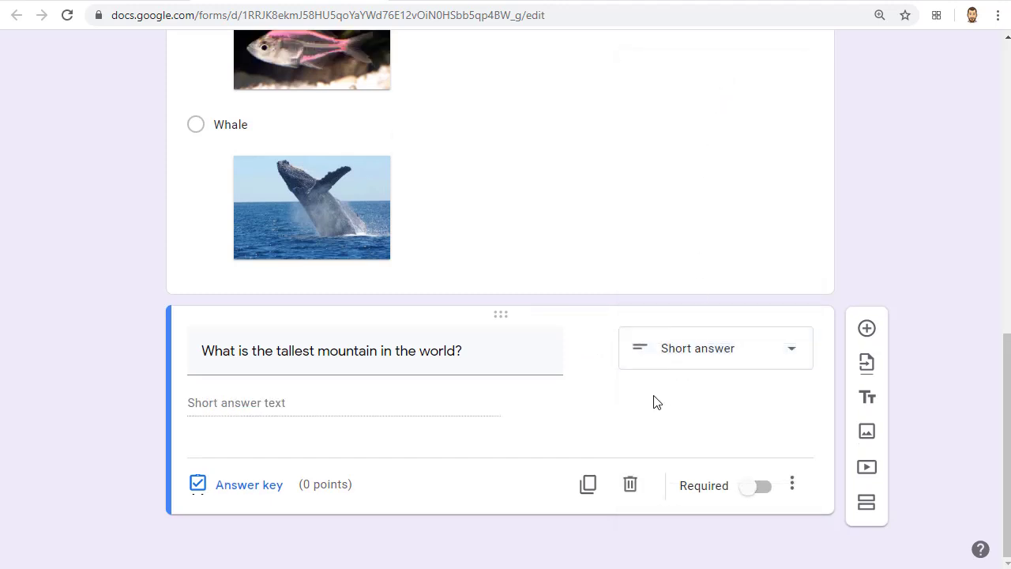
- Give the mountain question 1 point and accept 'Mount Everest' as a correct answer
{"action": "left_click", "coordinate": [249, 484]}
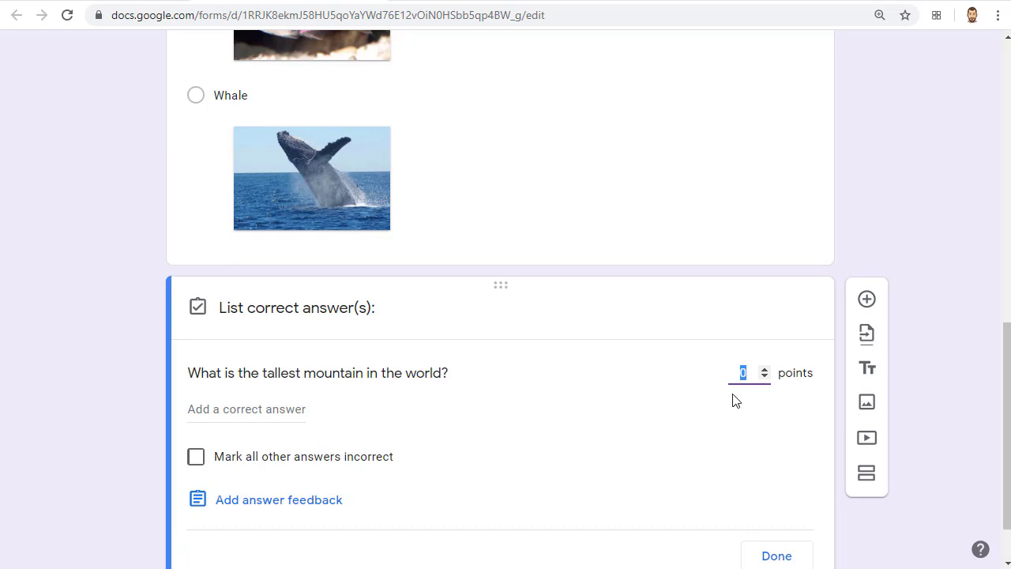
{"action": "type", "text": "1"}
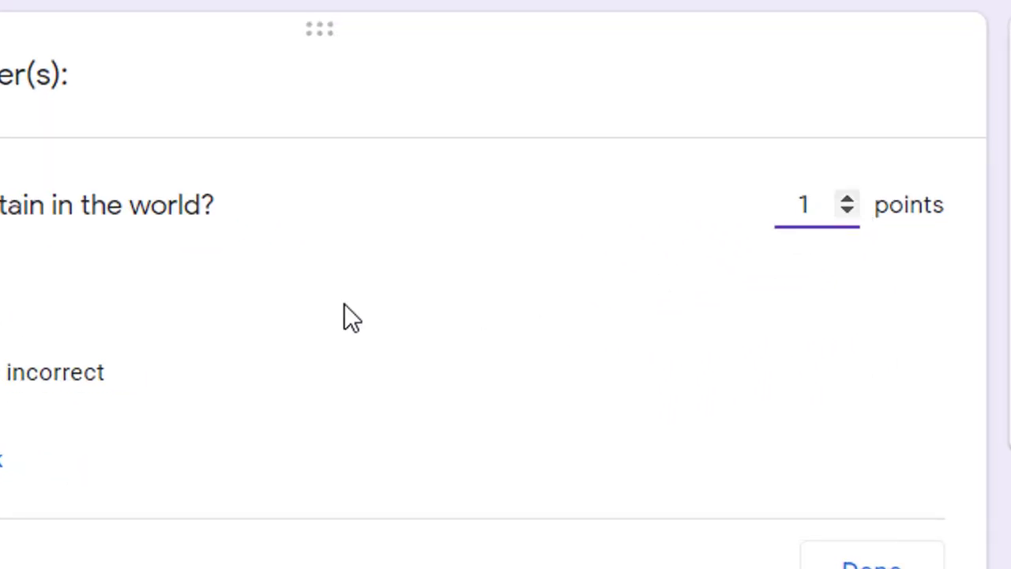
{"action": "left_click", "coordinate": [0, 285]}
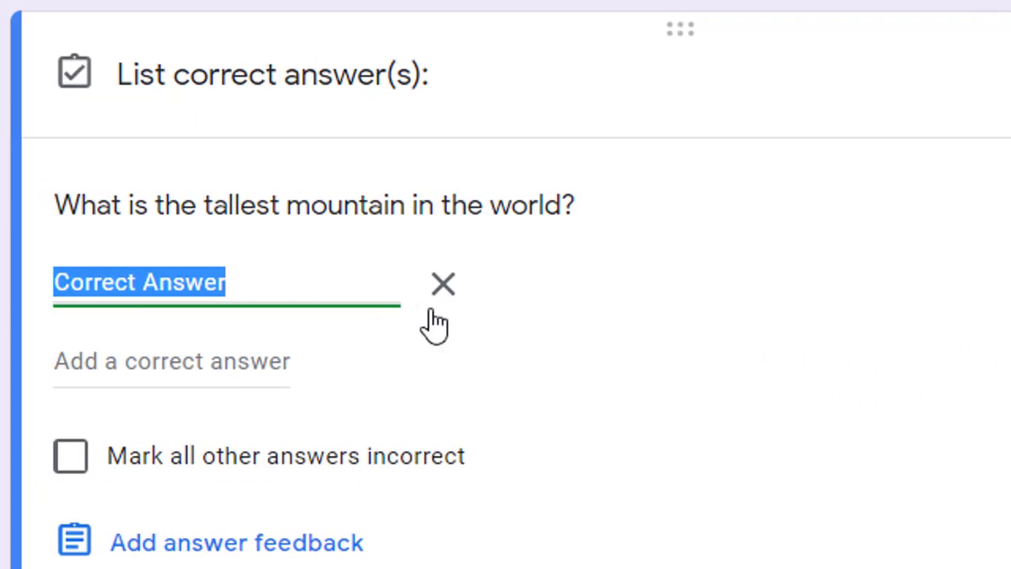
{"action": "type", "text": "Mount Everest"}
{"action": "left_click", "coordinate": [621, 301]}
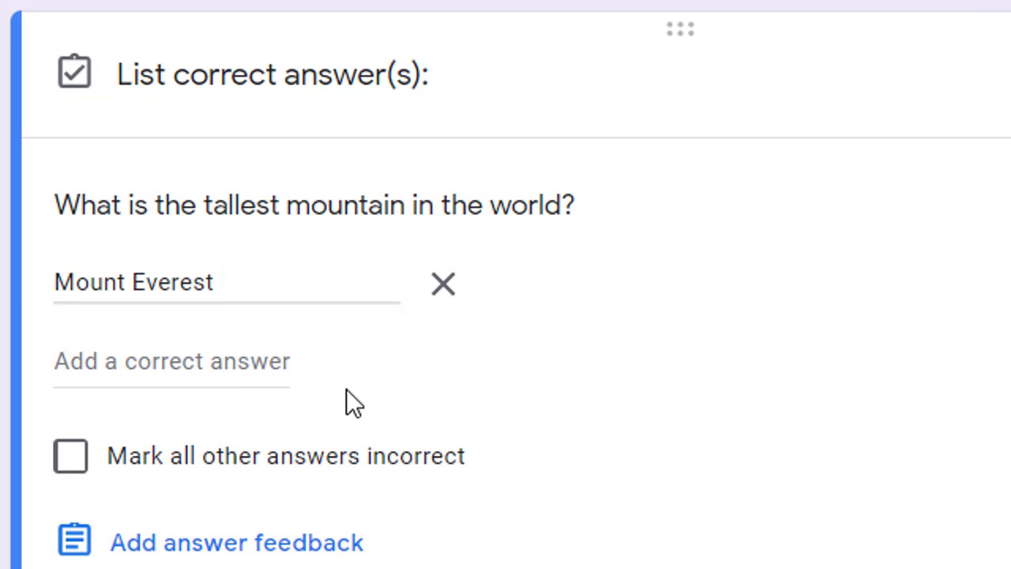
- Add 'Everest' and 'Mt Everest' as further accepted answers and save the answer key
{"action": "left_click", "coordinate": [176, 363]}
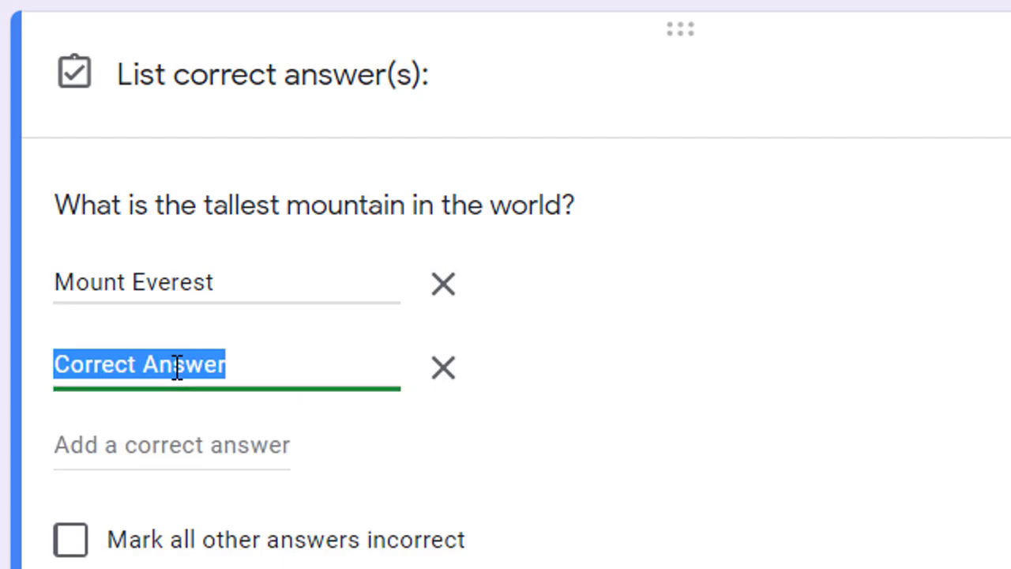
{"action": "type", "text": "Everest"}
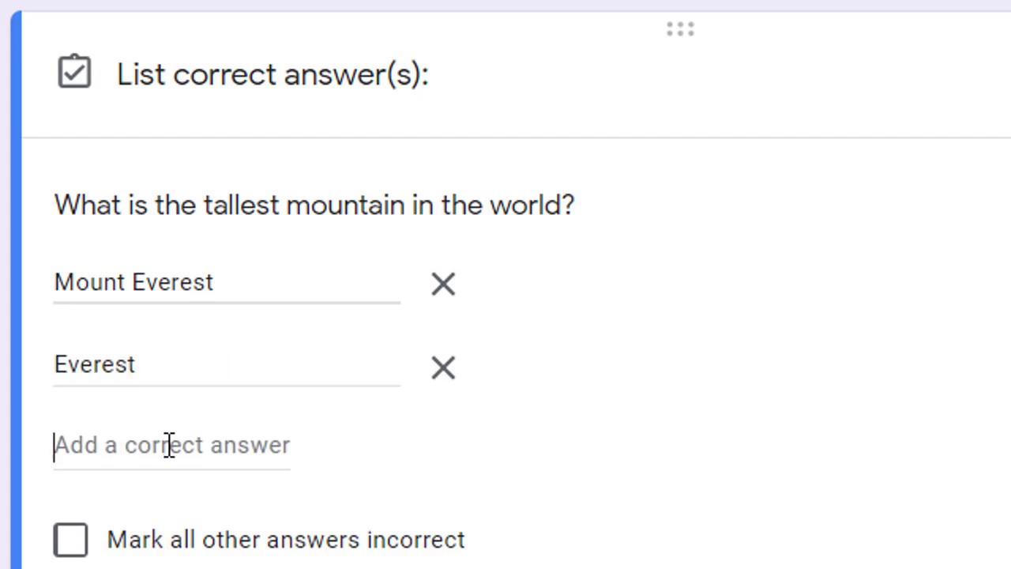
{"action": "type", "text": "Everest"}
{"action": "left_click", "coordinate": [58, 462]}
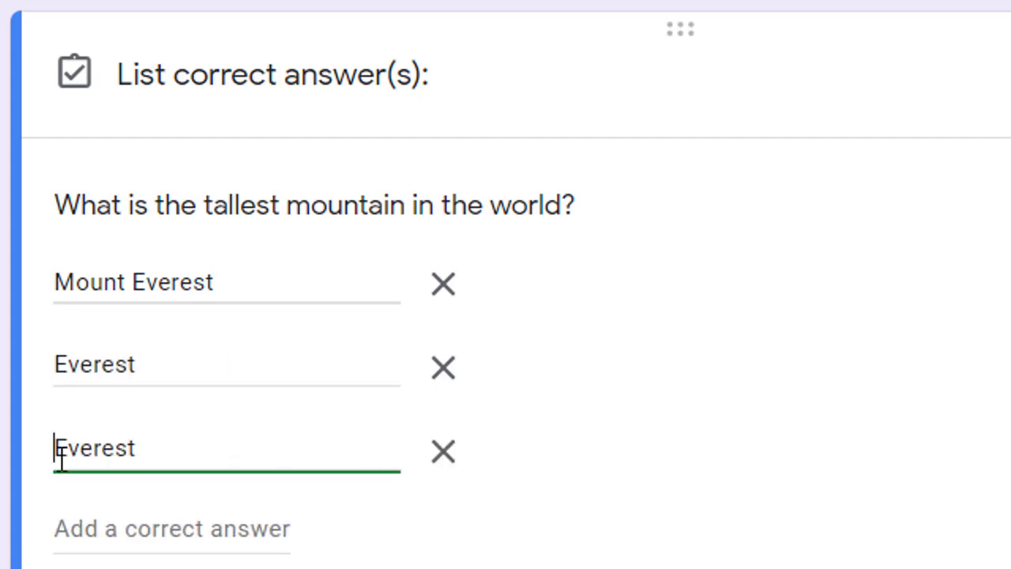
{"action": "type", "text": "Mt"}
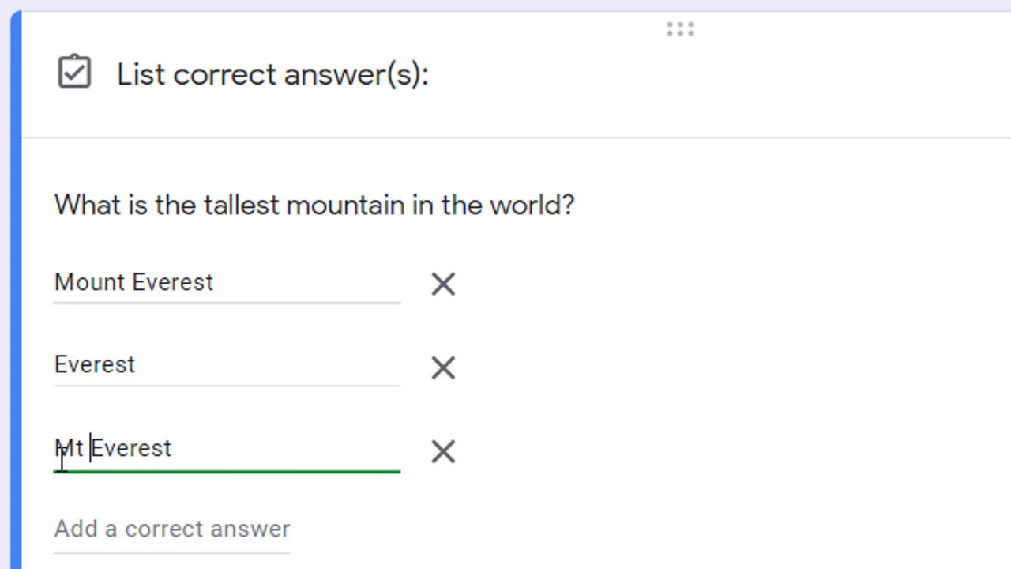
{"action": "scroll", "coordinate": [741, 295], "scroll_direction": "down", "scroll_amount": 3}
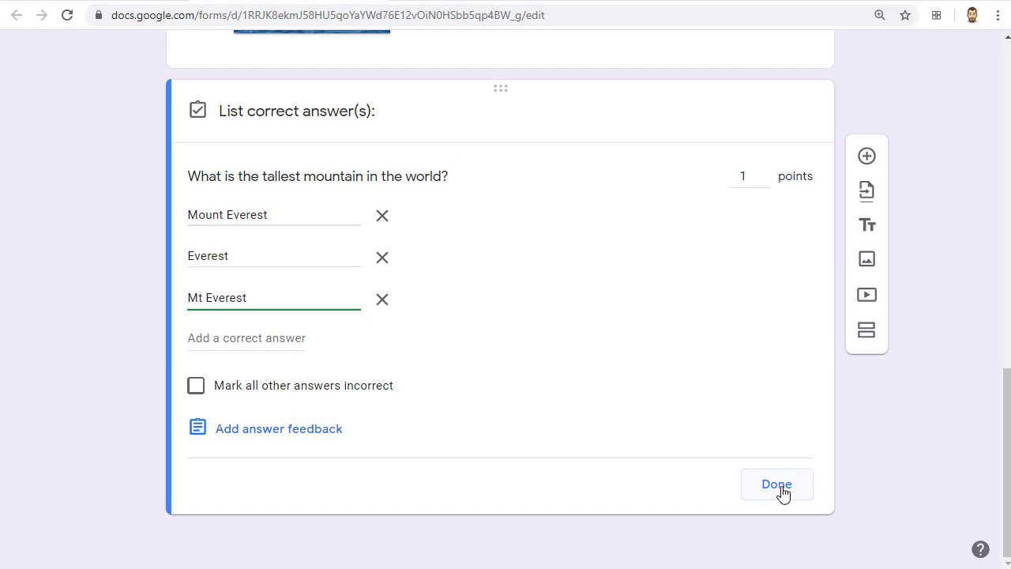
{"action": "left_click", "coordinate": [782, 490]}
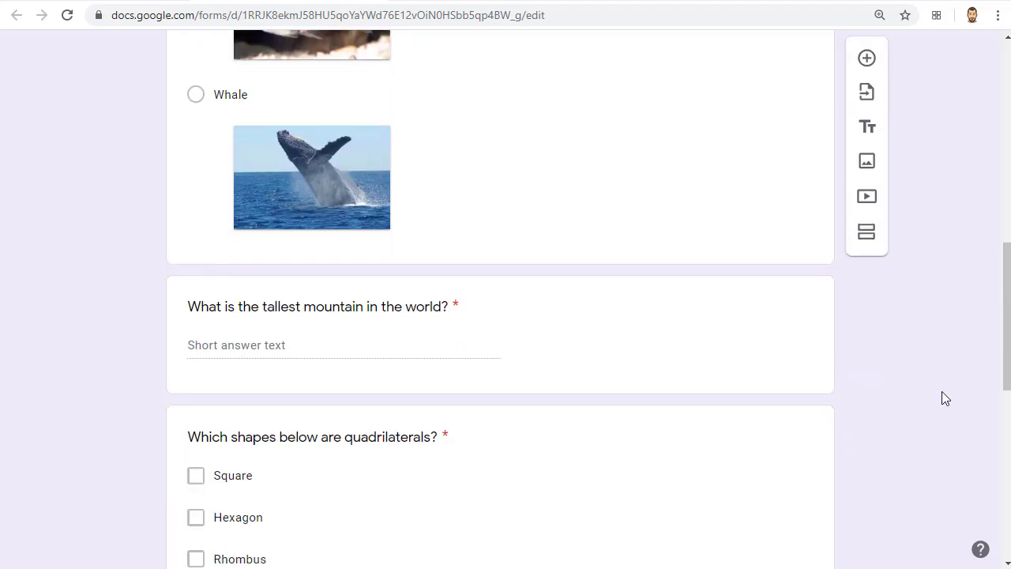
{"action": "scroll", "coordinate": [943, 398], "scroll_direction": "down", "scroll_amount": 8}
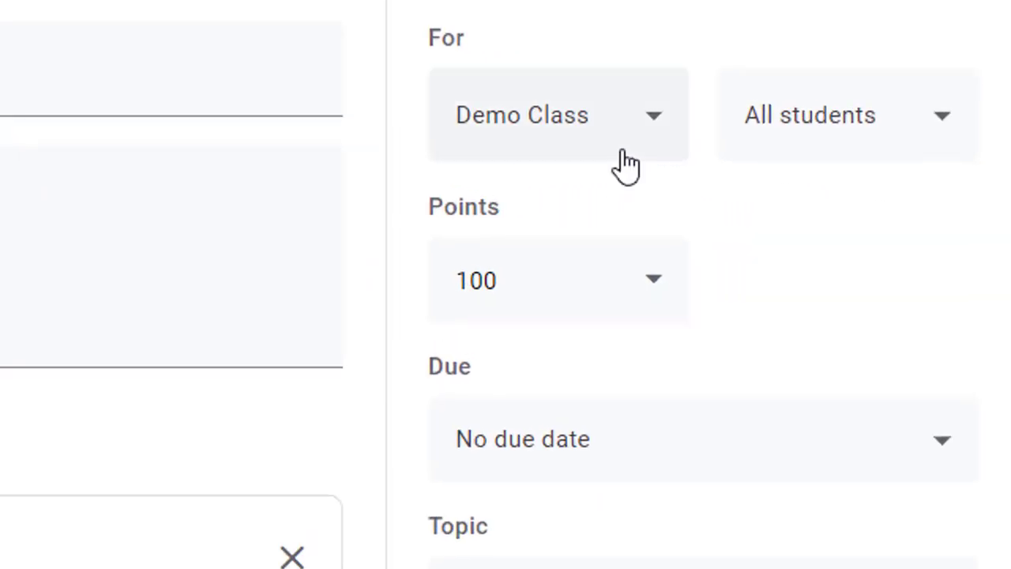
- Keep the assignment for Demo Class and all students, and change its points from 100 to 5
{"action": "left_click", "coordinate": [650, 139]}
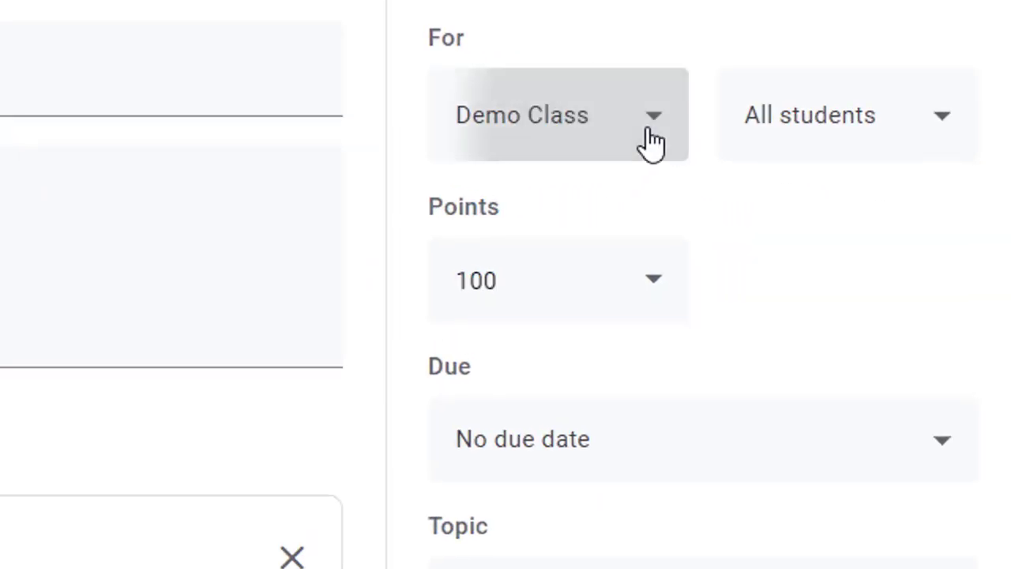
{"action": "left_click", "coordinate": [650, 140]}
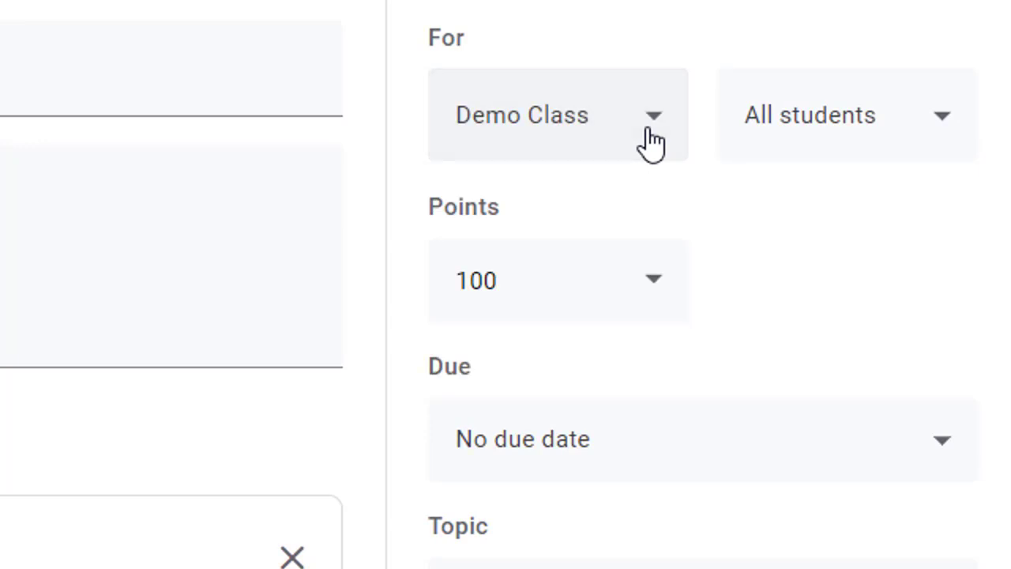
{"action": "left_click", "coordinate": [948, 135]}
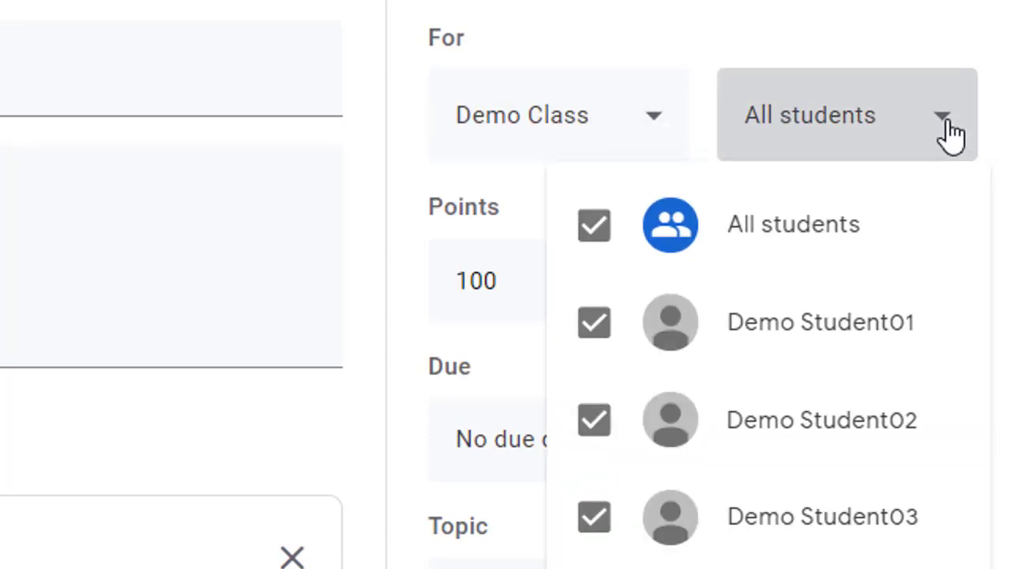
{"action": "left_click", "coordinate": [951, 135]}
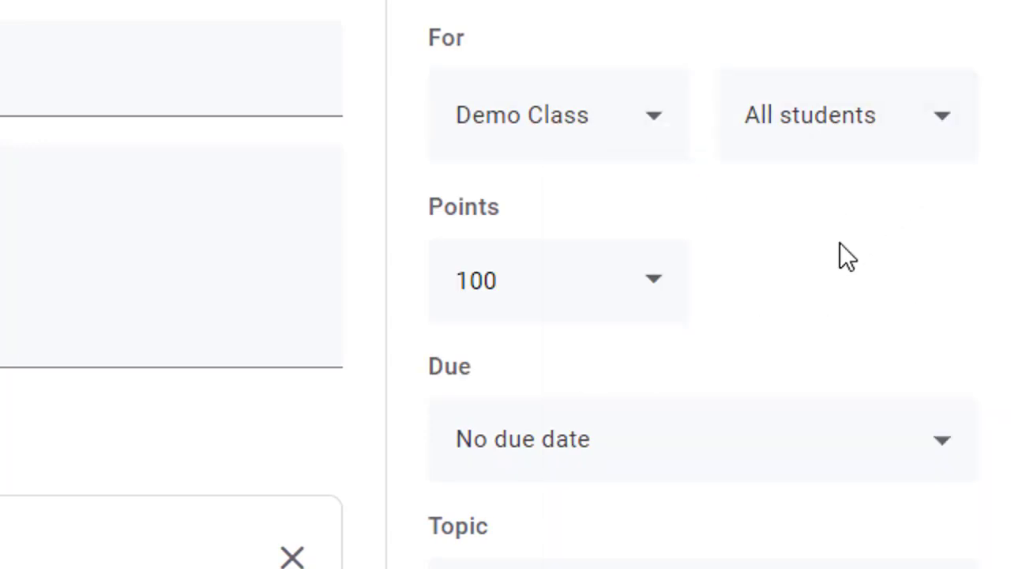
{"action": "left_click", "coordinate": [557, 275]}
{"action": "left_click_drag", "start_coordinate": [557, 275], "coordinate": [338, 275]}
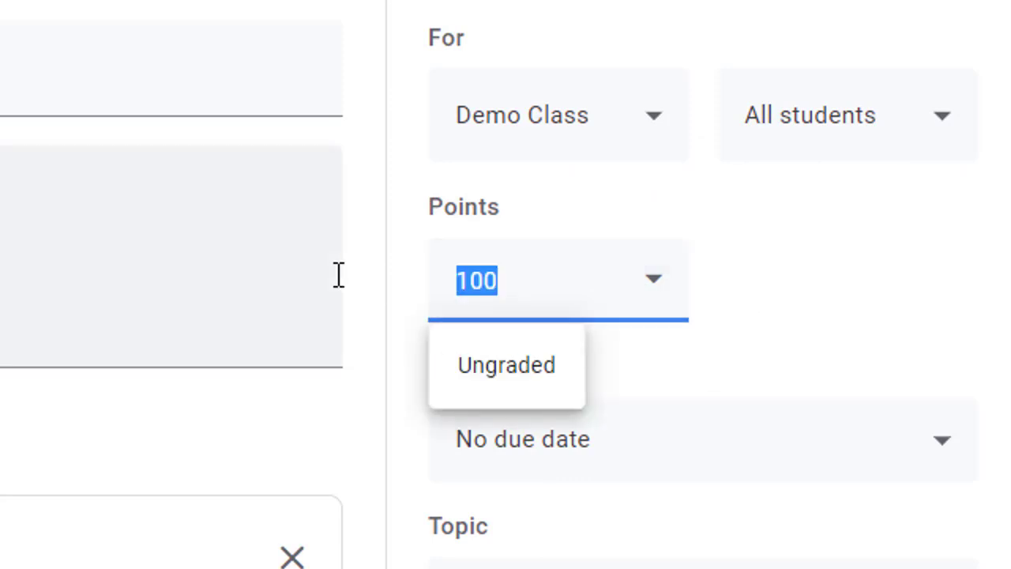
{"action": "type", "text": "5"}
{"action": "left_click", "coordinate": [819, 288]}
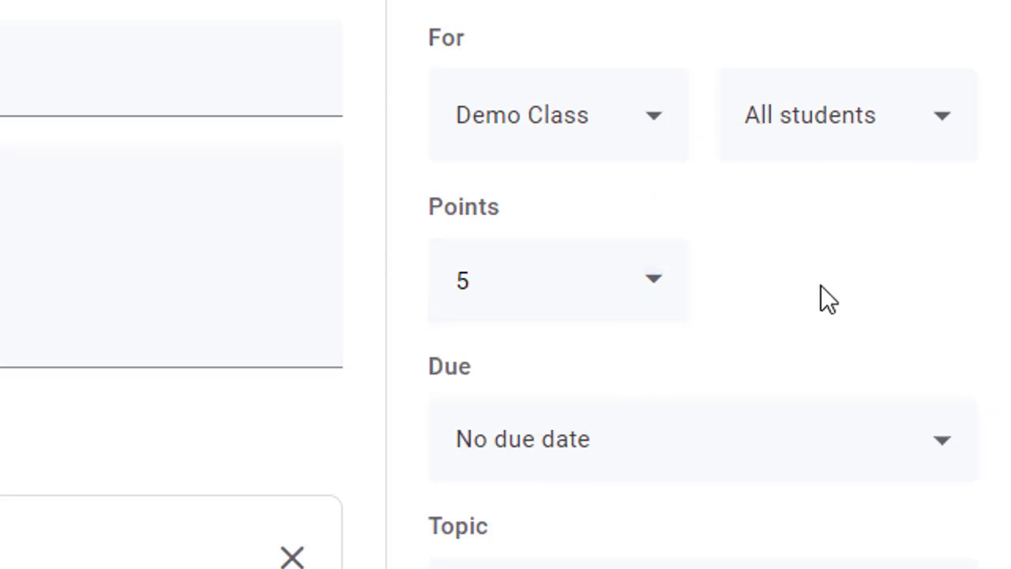
- File the assignment under the Unit 1 topic
{"action": "scroll", "coordinate": [713, 485], "scroll_direction": "down", "scroll_amount": 4}
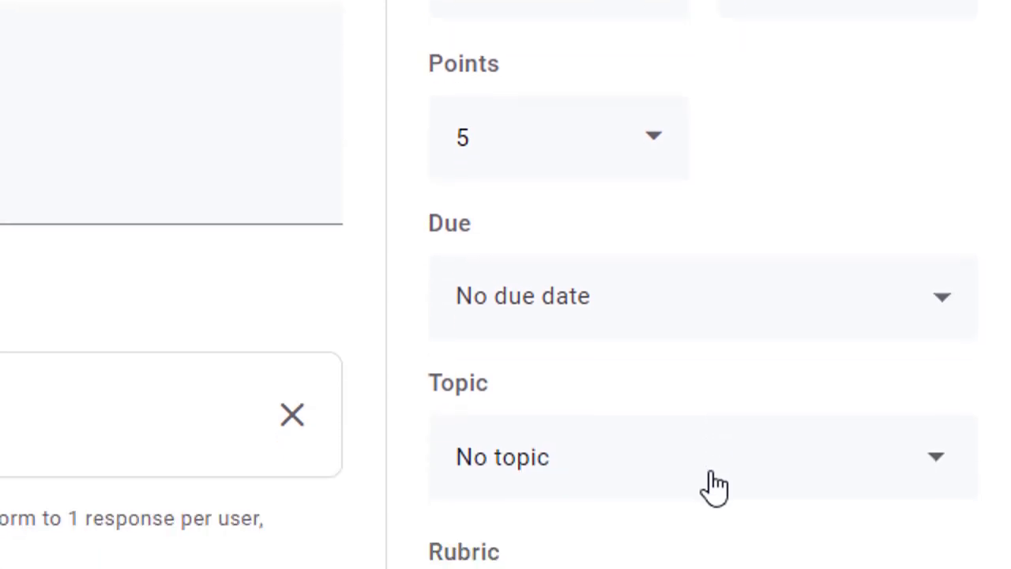
{"action": "left_click", "coordinate": [713, 307]}
{"action": "left_click", "coordinate": [599, 458]}
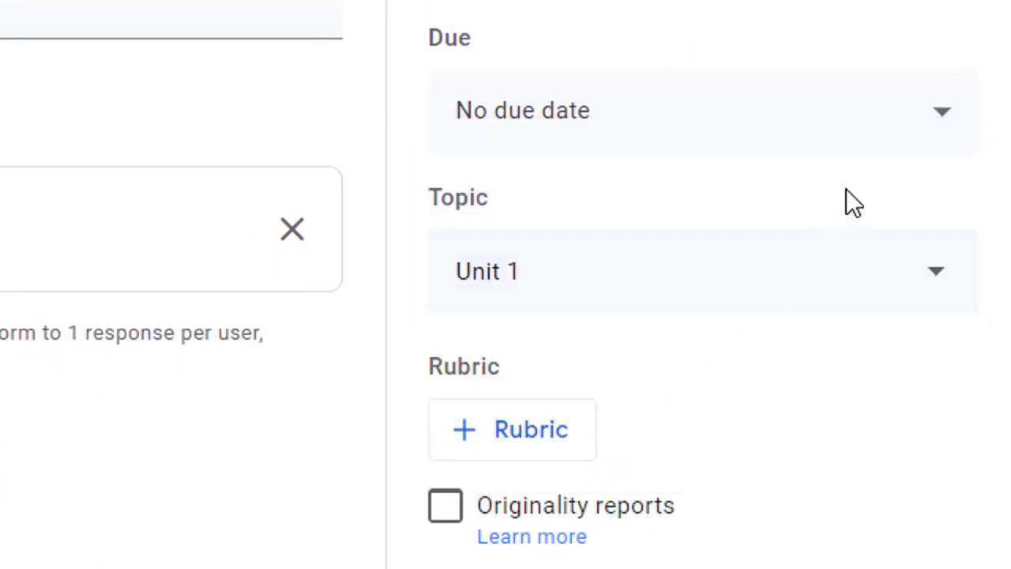
{"action": "scroll", "coordinate": [846, 189], "scroll_direction": "down", "scroll_amount": 1}
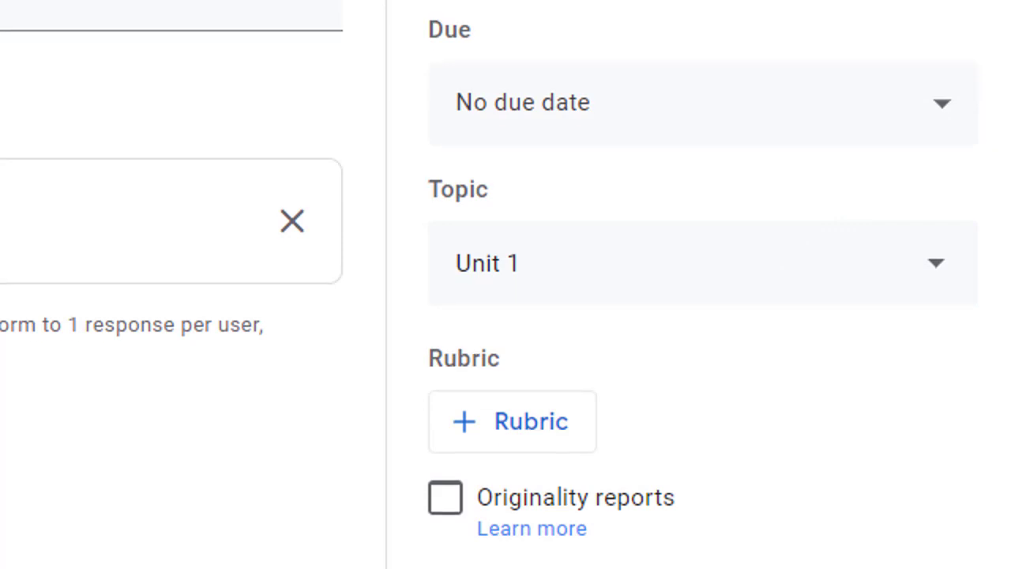
- Cancel the Schedule option without setting a time and assign Demo Quiz right away
{"action": "scroll", "coordinate": [849, 69], "scroll_direction": "up", "scroll_amount": 6}
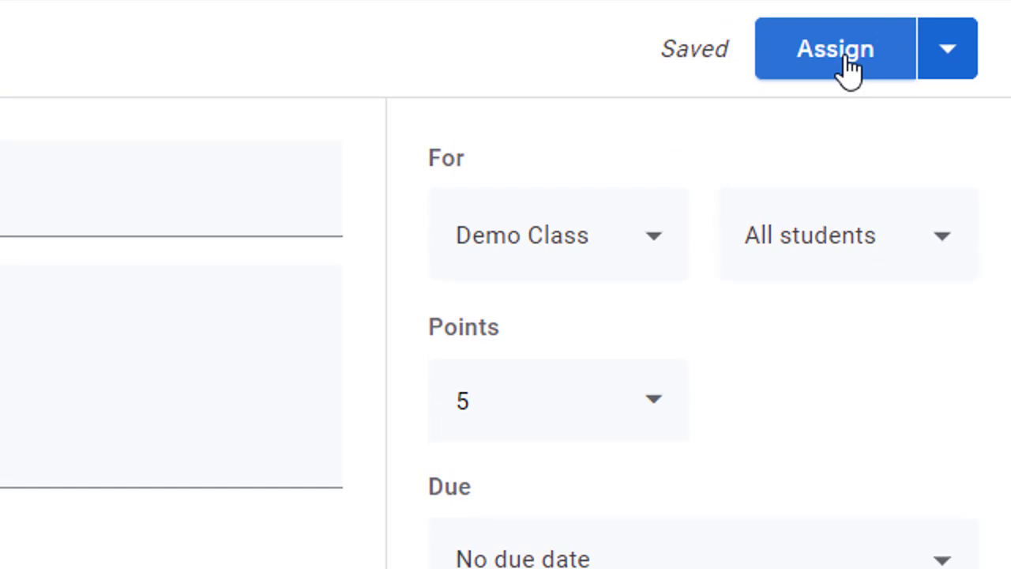
{"action": "left_click", "coordinate": [959, 77]}
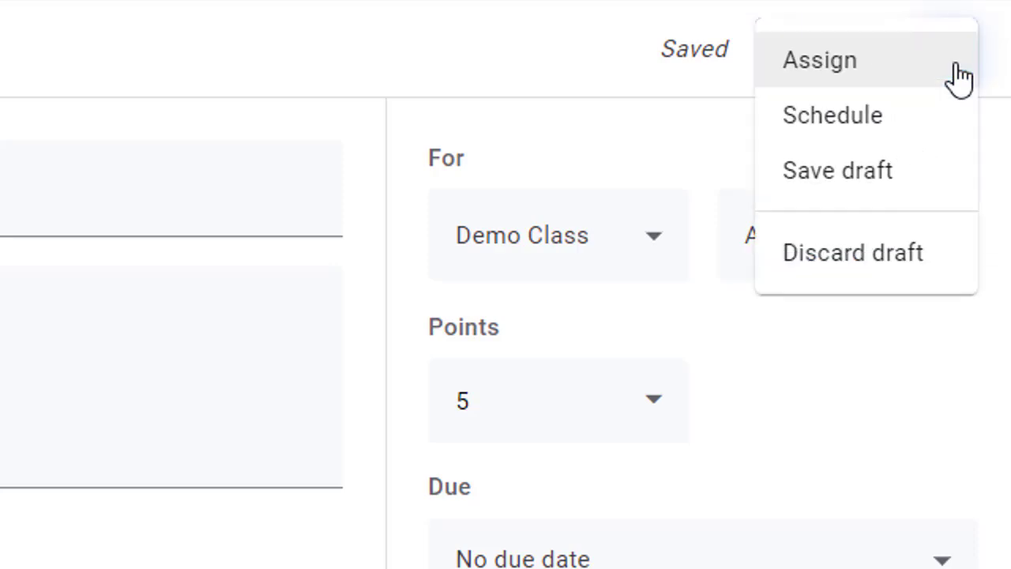
{"action": "left_click", "coordinate": [924, 119]}
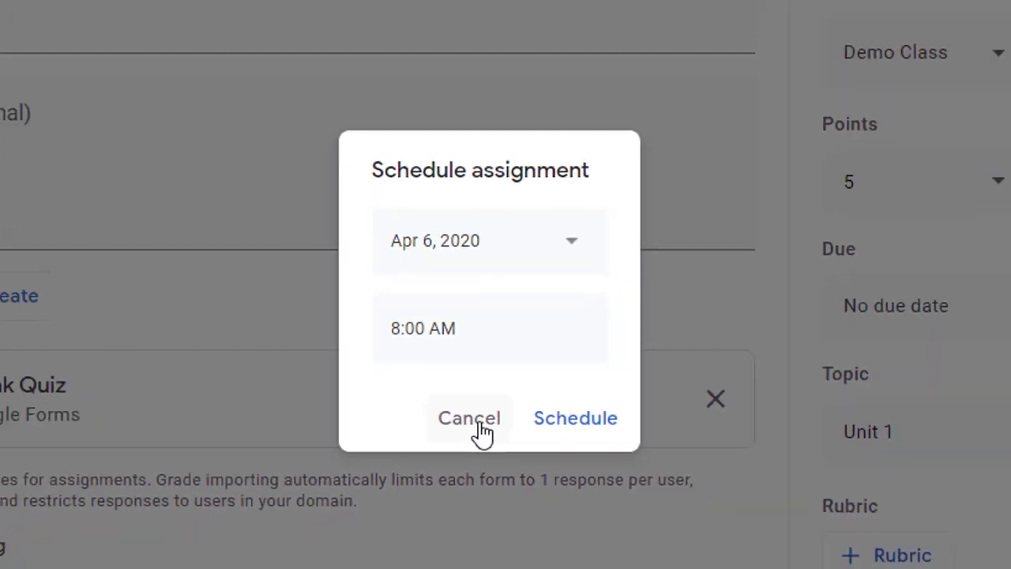
{"action": "left_click", "coordinate": [479, 424]}
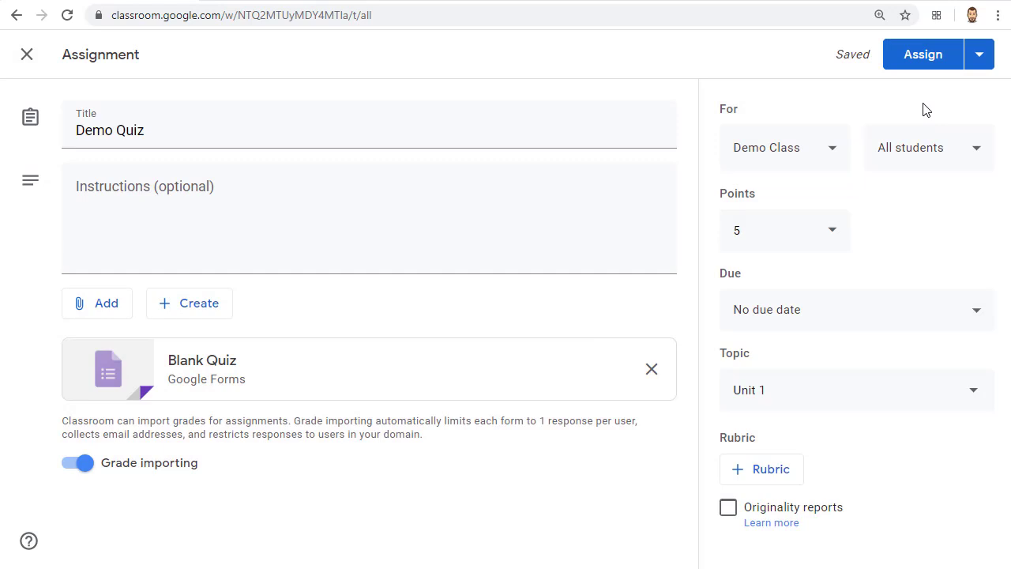
{"action": "left_click", "coordinate": [930, 61]}
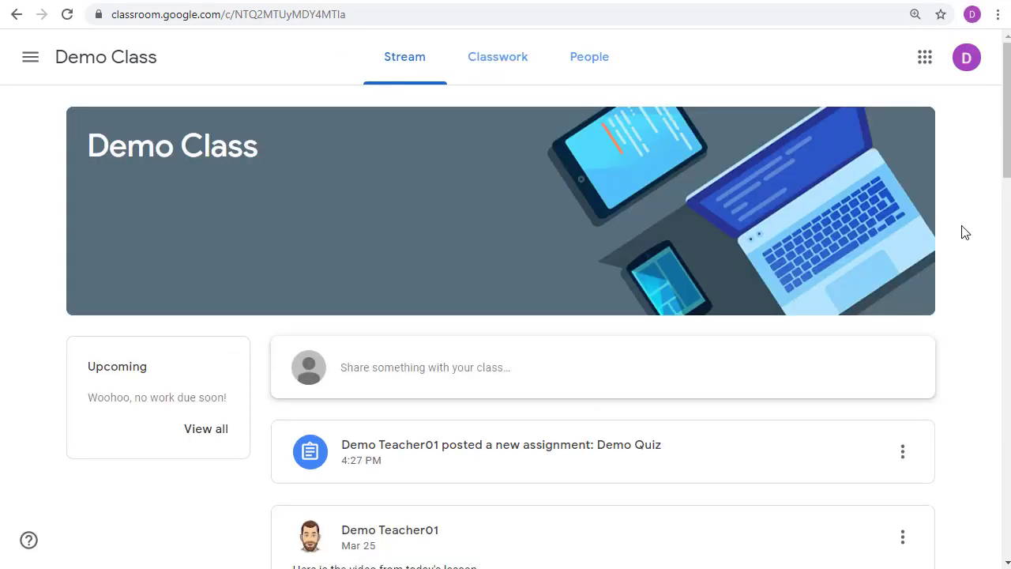
- As the student, go to Classwork and expand the Demo Quiz entry
{"action": "left_click", "coordinate": [506, 71]}
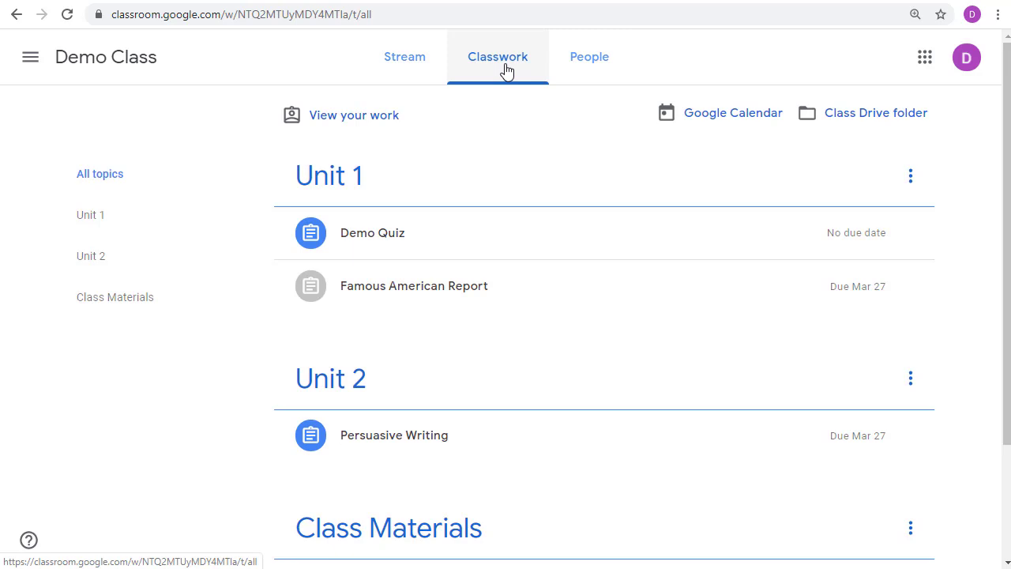
{"action": "left_click", "coordinate": [486, 240]}
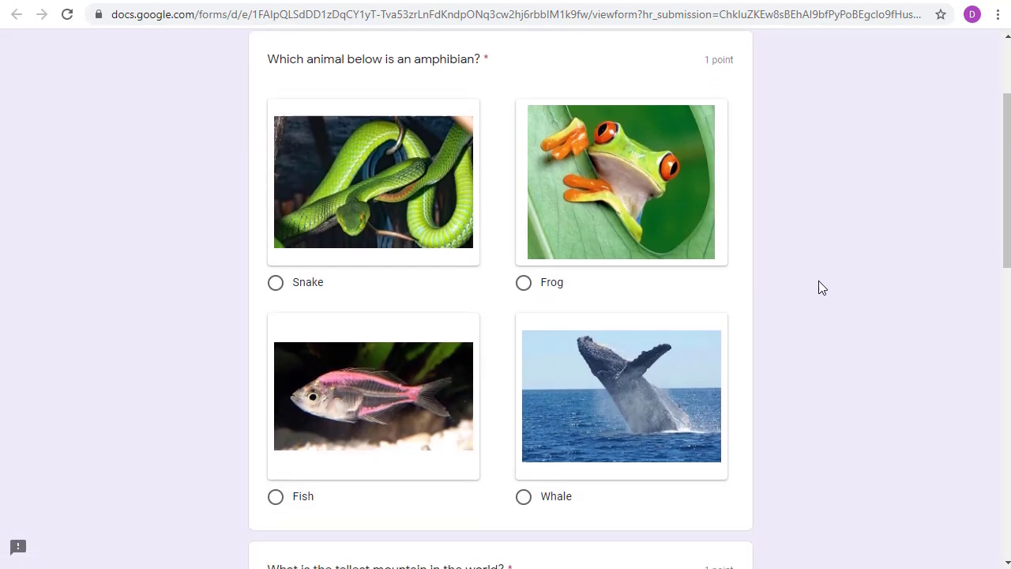
- Answer Frog for the amphibian question and Mount Everest for the tallest mountain
{"action": "left_click", "coordinate": [523, 281]}
- Tick Square and Rhombus, choose Carbon Dioxide, and submit the quiz
{"action": "scroll", "coordinate": [794, 361], "scroll_direction": "down", "scroll_amount": 3}
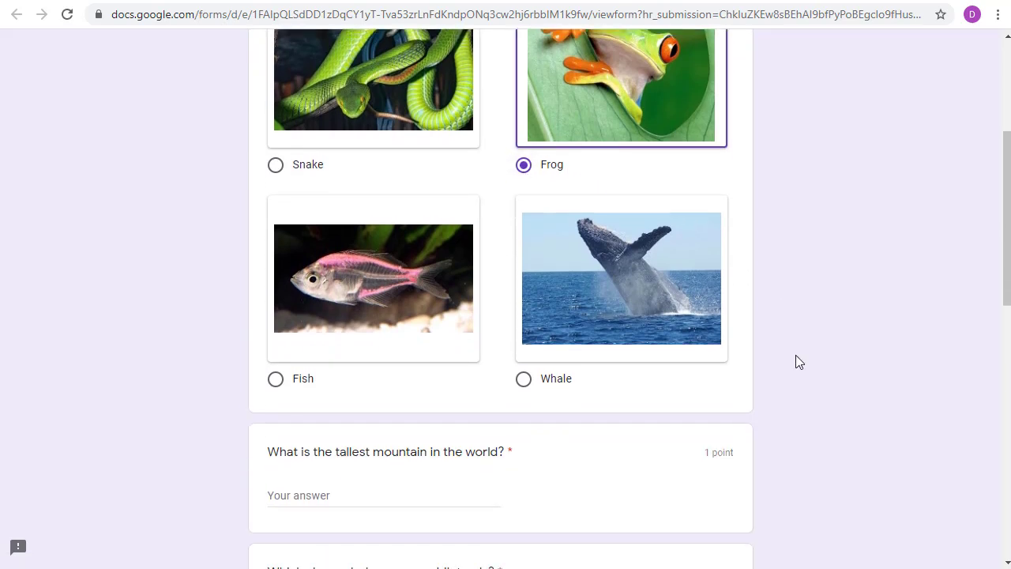
{"action": "left_click", "coordinate": [422, 345]}
{"action": "type", "text": "Mount Everest"}
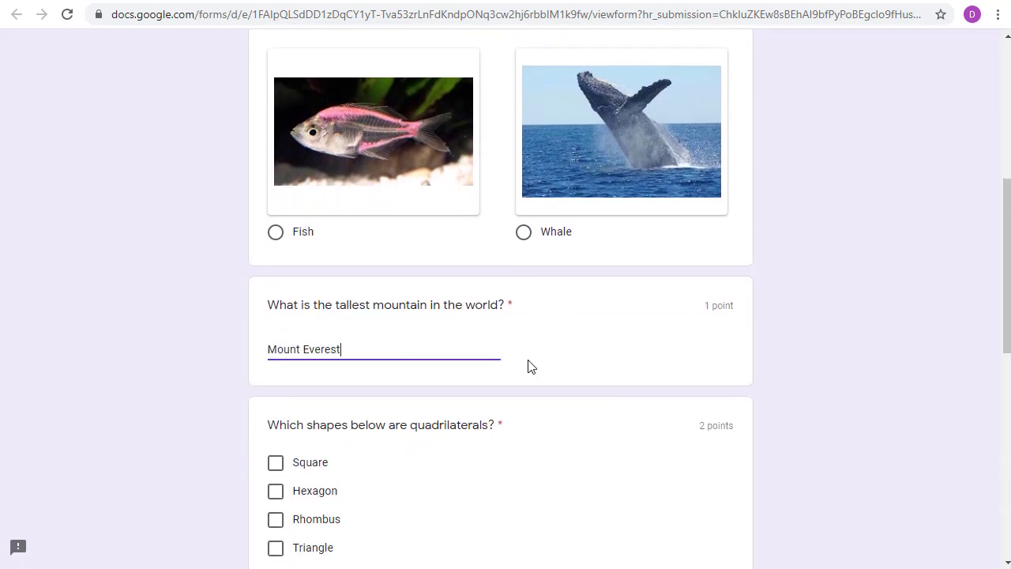
{"action": "scroll", "coordinate": [528, 366], "scroll_direction": "down", "scroll_amount": 3}
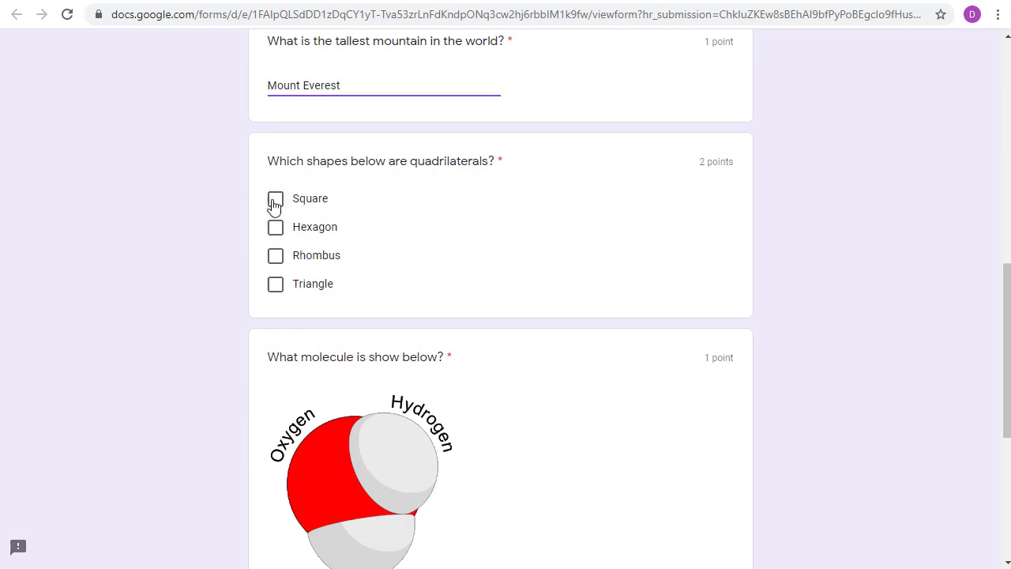
{"action": "left_click", "coordinate": [275, 199]}
{"action": "left_click", "coordinate": [276, 255]}
{"action": "scroll", "coordinate": [576, 346], "scroll_direction": "down", "scroll_amount": 4}
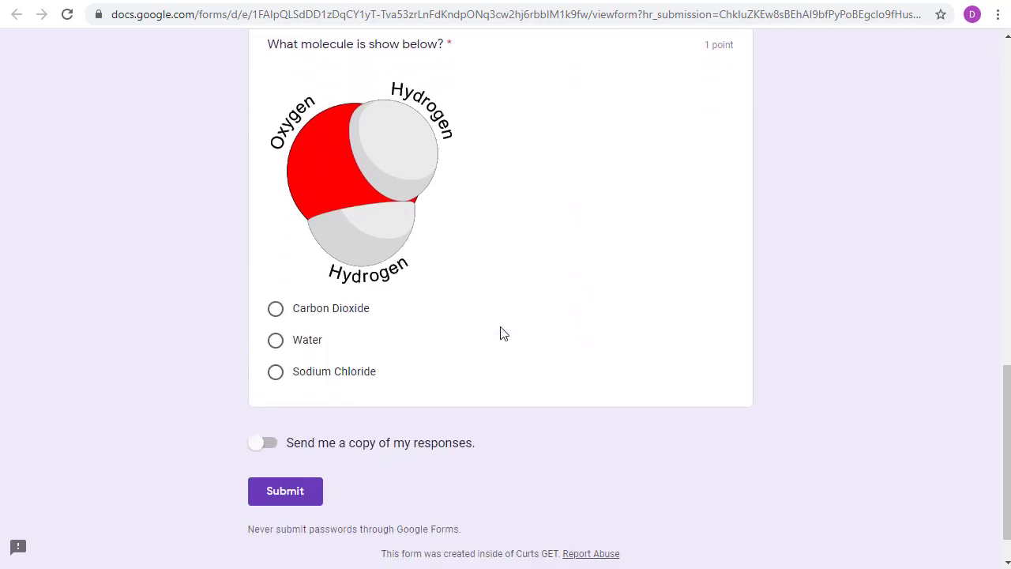
{"action": "left_click", "coordinate": [275, 308]}
{"action": "scroll", "coordinate": [400, 348], "scroll_direction": "down", "scroll_amount": 1}
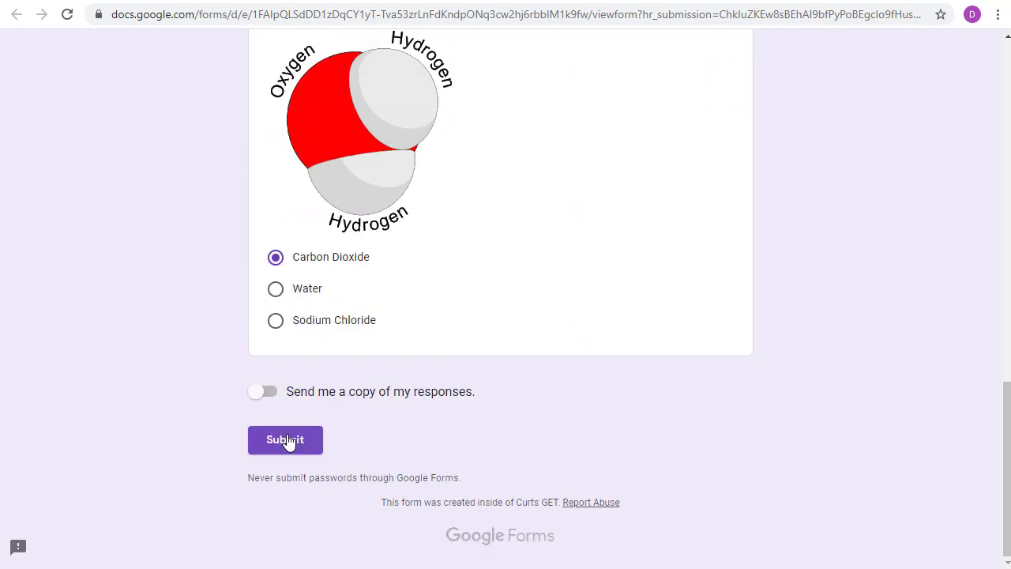
{"action": "left_click", "coordinate": [287, 440]}
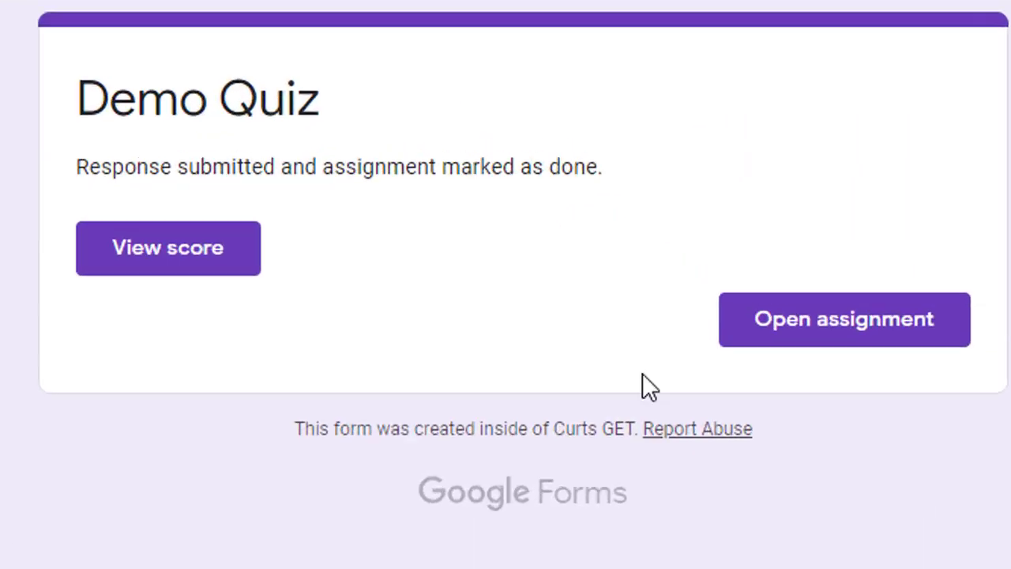
- View the 4/5 quiz score and scroll through the answers marked right or wrong
{"action": "left_click", "coordinate": [180, 262]}
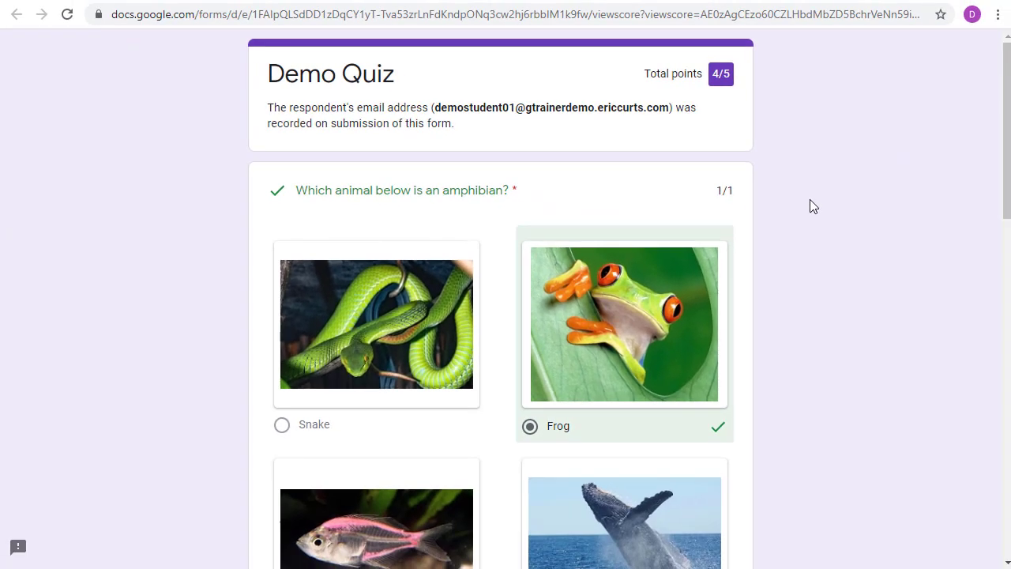
{"action": "scroll", "coordinate": [810, 199], "scroll_direction": "down", "scroll_amount": 2}
{"action": "scroll", "coordinate": [809, 200], "scroll_direction": "down", "scroll_amount": 6}
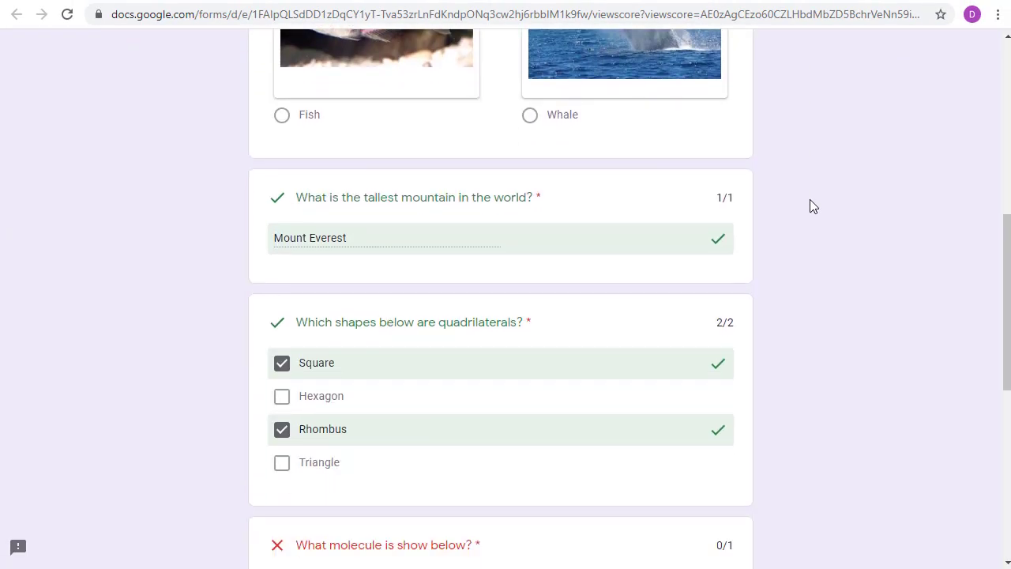
{"action": "scroll", "coordinate": [809, 200], "scroll_direction": "down", "scroll_amount": 5}
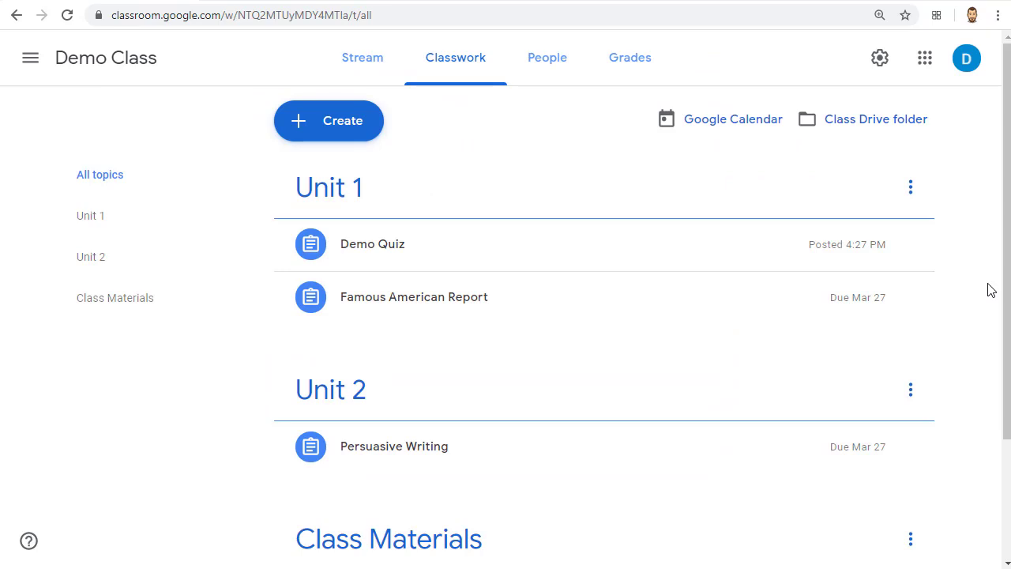
- Open Demo Quiz's Student work page, then its attached Demo Quiz form
{"action": "left_click", "coordinate": [461, 243]}
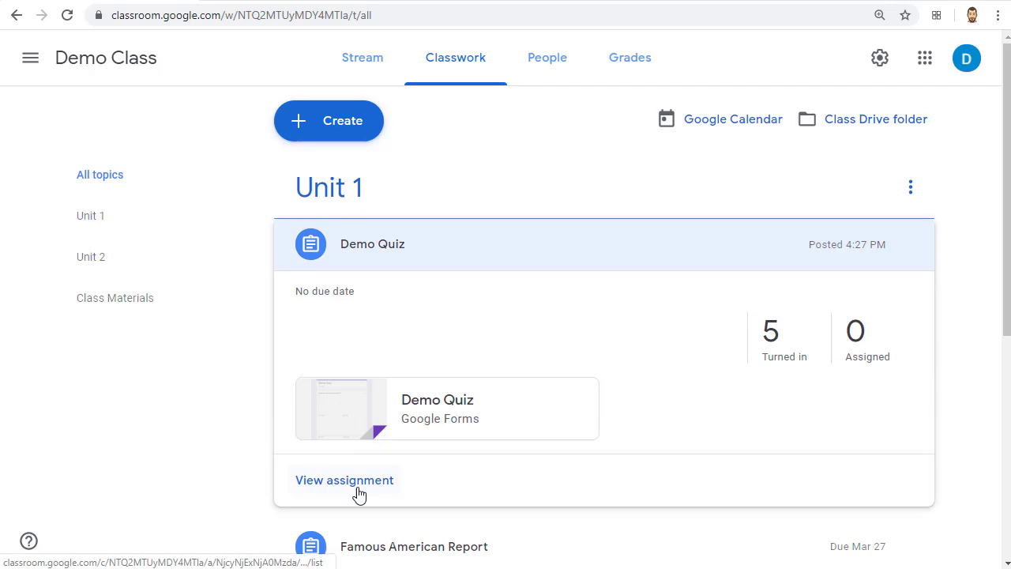
{"action": "left_click", "coordinate": [359, 494]}
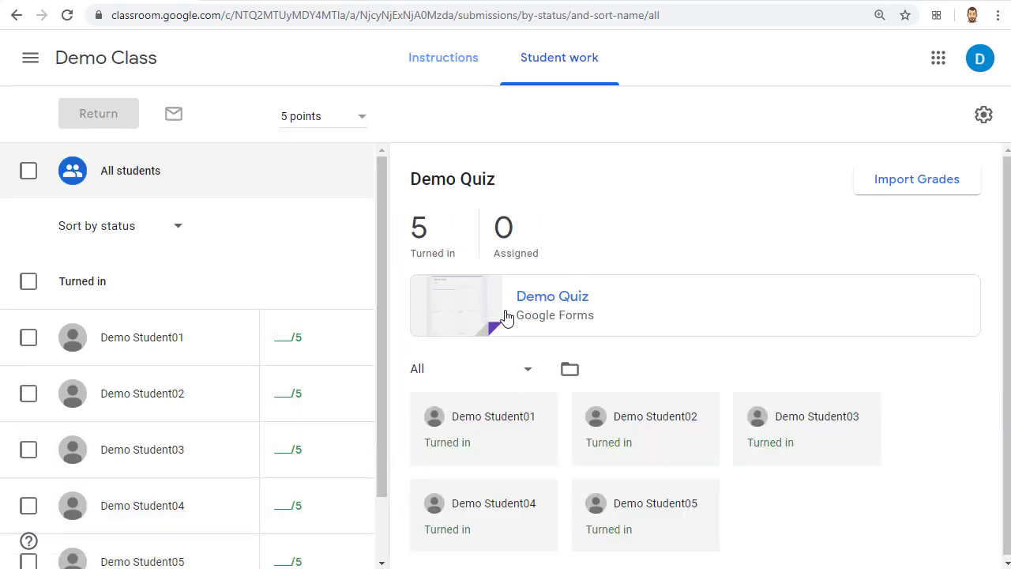
{"action": "left_click", "coordinate": [561, 302]}
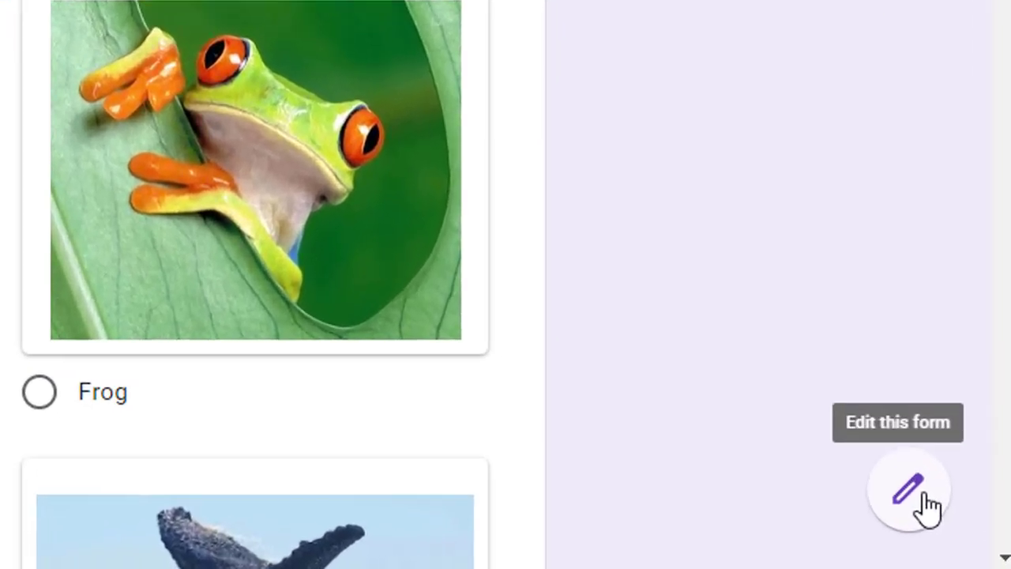
- Edit the Demo Quiz form and scroll through the summary of its 5 responses
{"action": "left_click", "coordinate": [916, 496]}
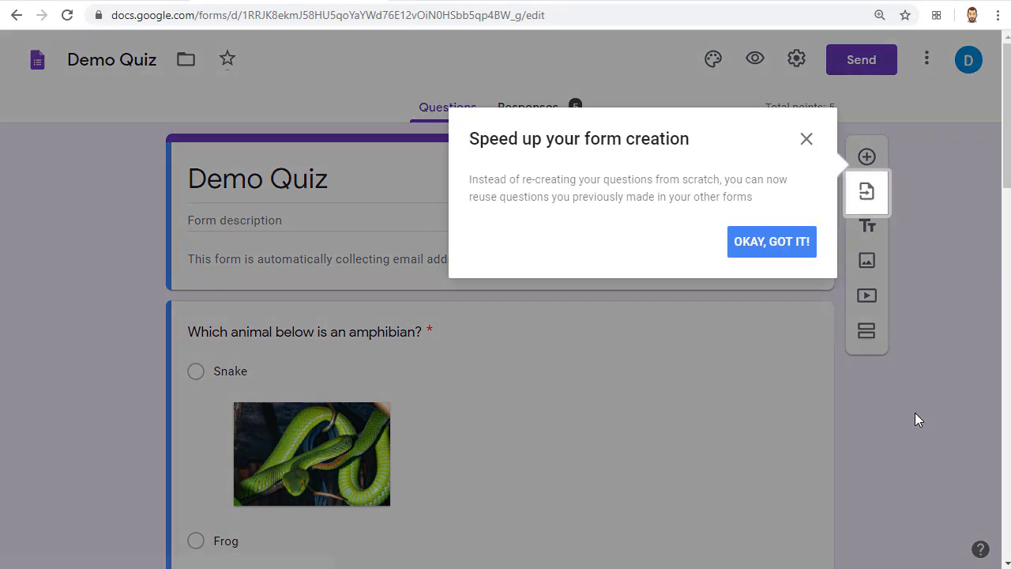
{"action": "left_click", "coordinate": [772, 241]}
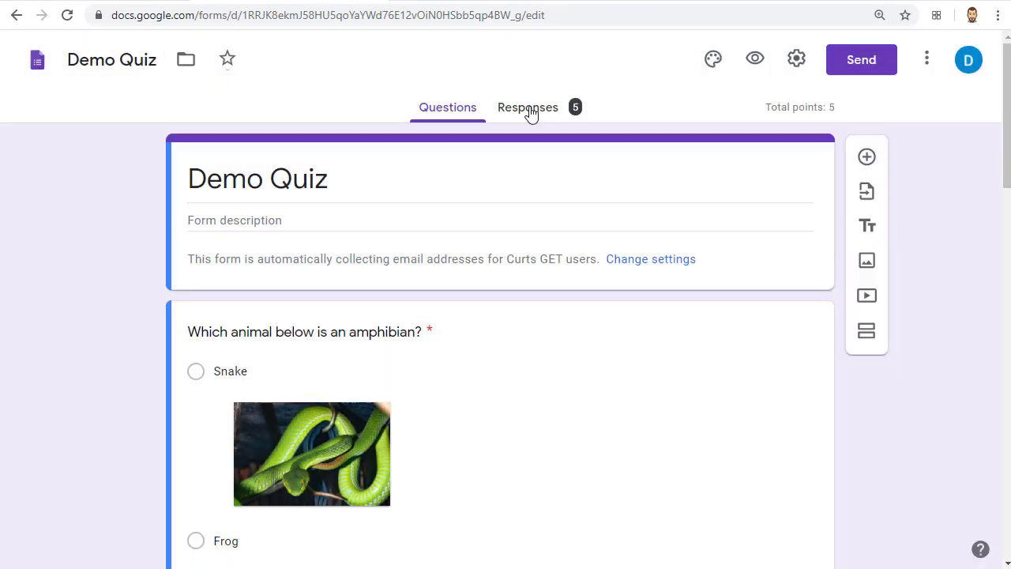
{"action": "left_click", "coordinate": [530, 111]}
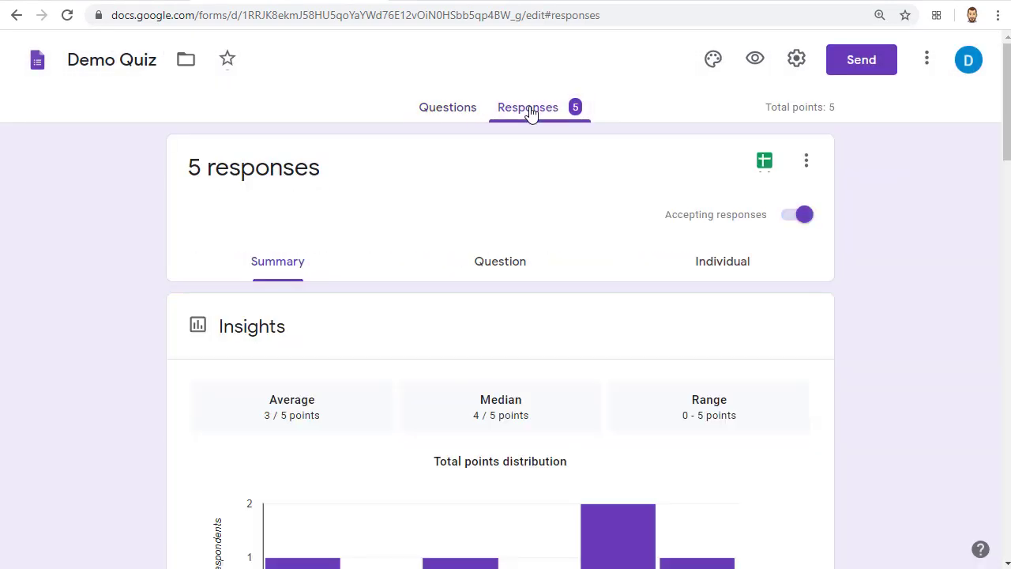
{"action": "scroll", "coordinate": [908, 247], "scroll_direction": "down", "scroll_amount": 5}
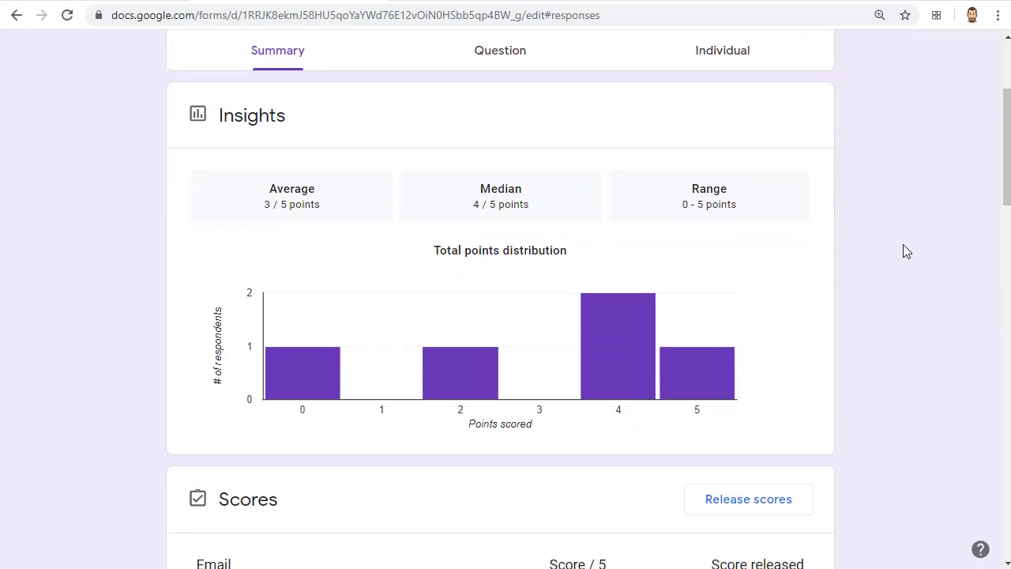
{"action": "scroll", "coordinate": [904, 246], "scroll_direction": "down", "scroll_amount": 8}
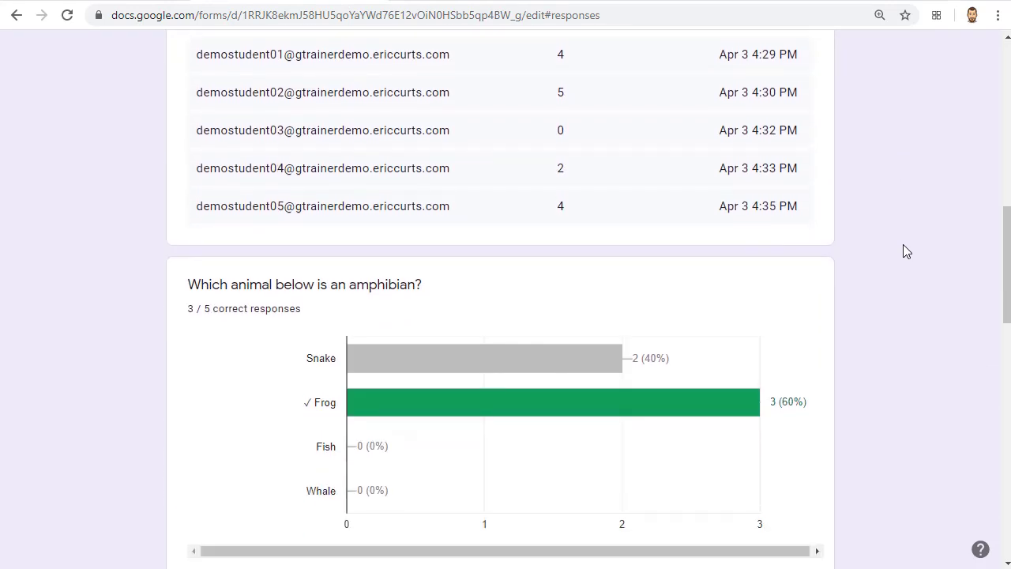
{"action": "scroll", "coordinate": [906, 250], "scroll_direction": "down", "scroll_amount": 10}
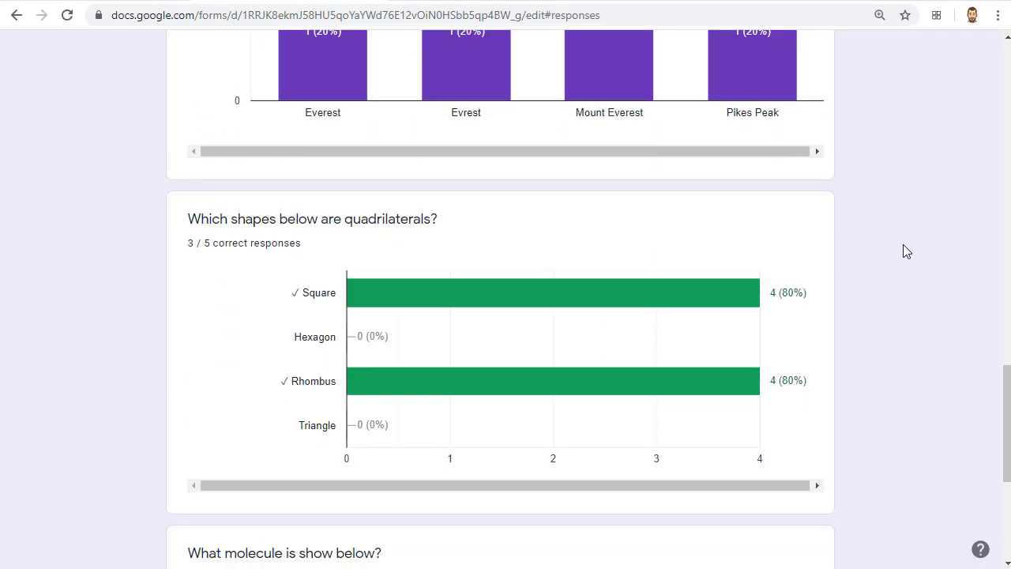
{"action": "key", "text": "Home"}
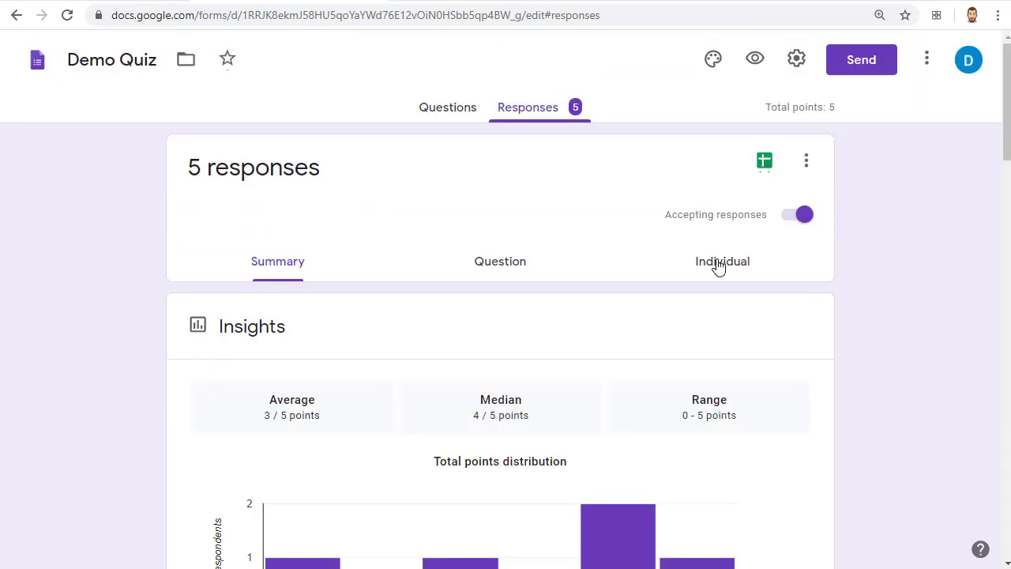
- Switch to Individual responses and review the third student's 0-of-5 graded response
{"action": "left_click", "coordinate": [719, 267]}
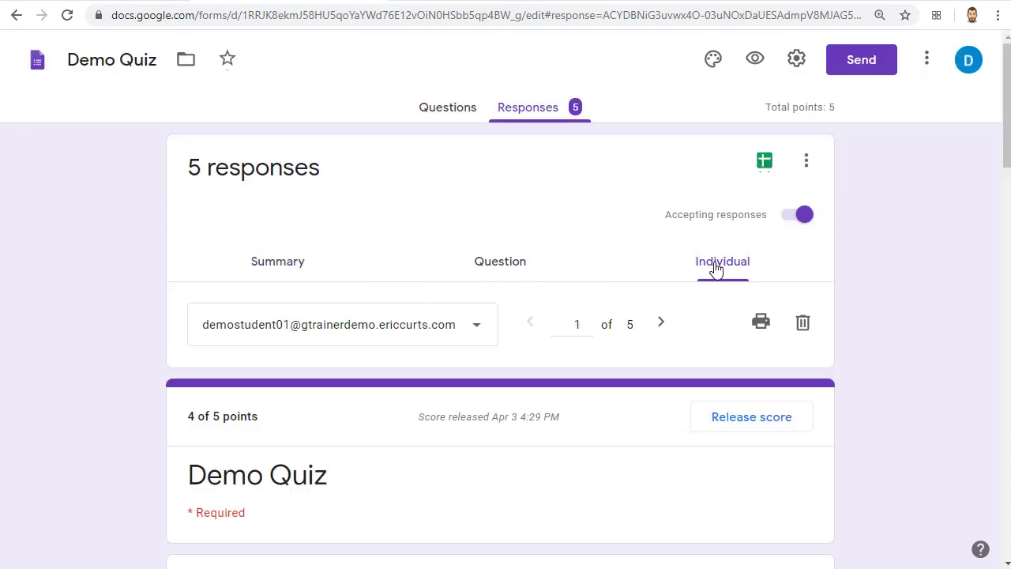
{"action": "left_click", "coordinate": [477, 328]}
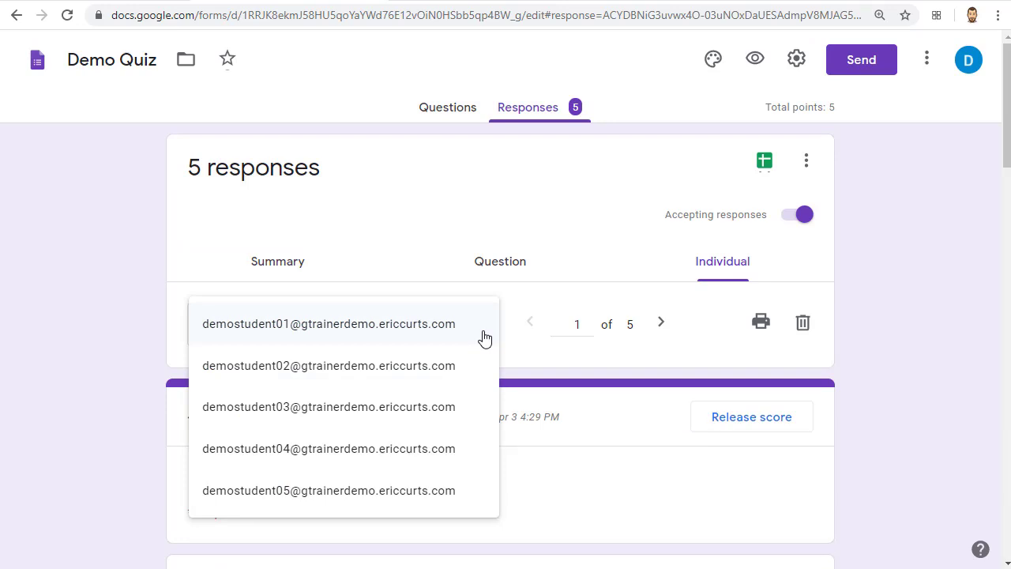
{"action": "left_click", "coordinate": [449, 411]}
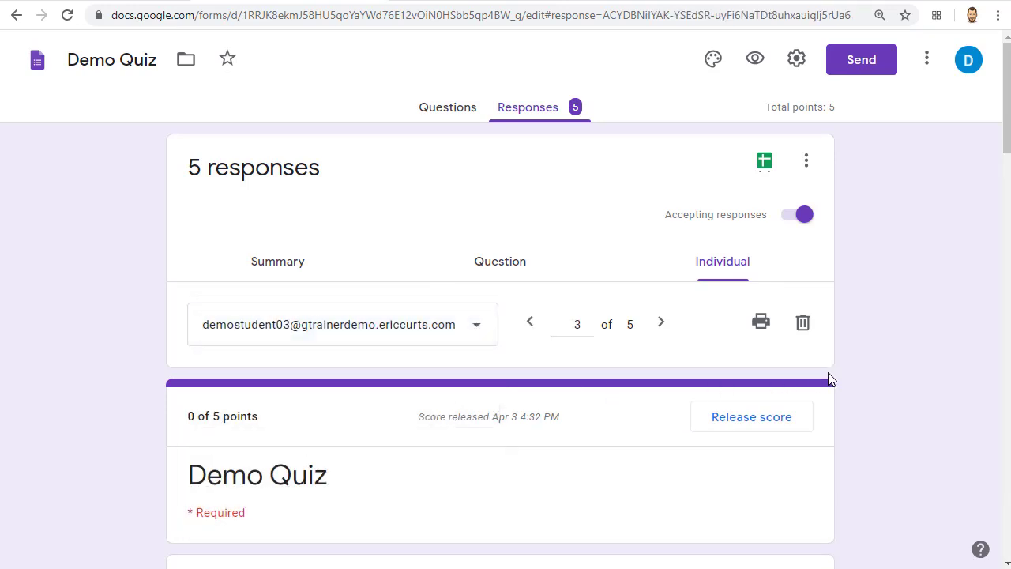
{"action": "scroll", "coordinate": [906, 378], "scroll_direction": "down", "scroll_amount": 10}
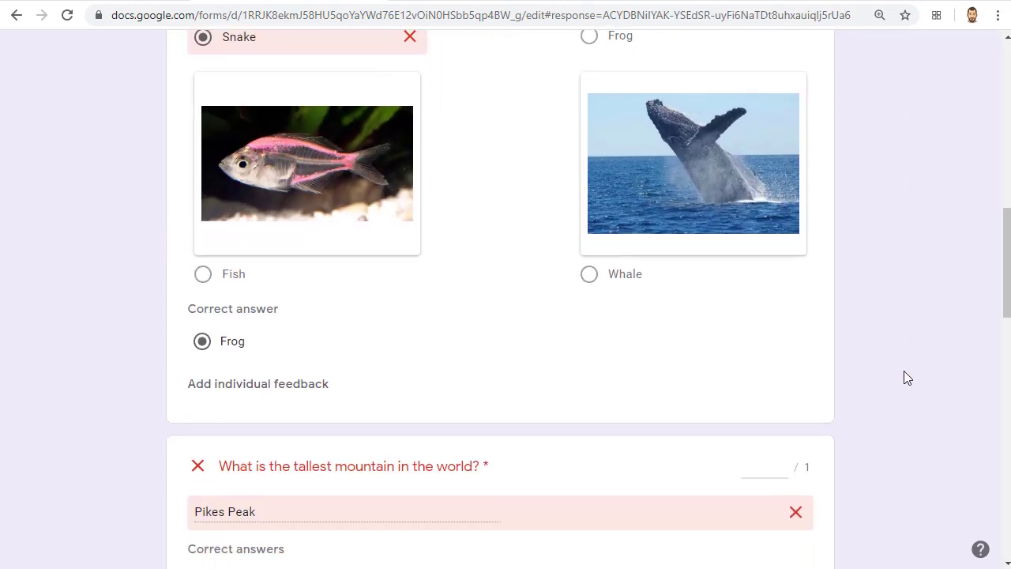
{"action": "scroll", "coordinate": [904, 372], "scroll_direction": "down", "scroll_amount": 12}
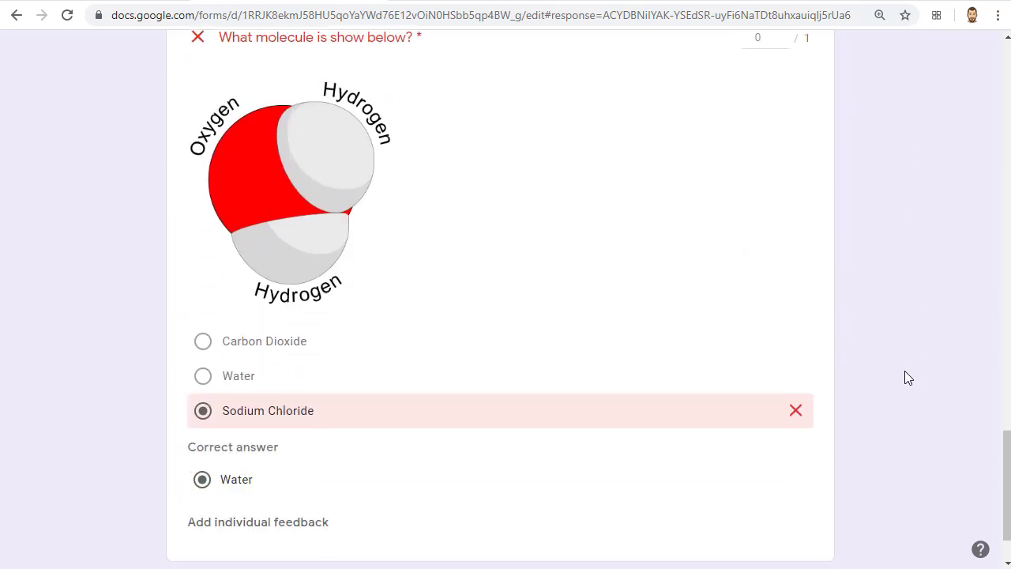
{"action": "scroll", "coordinate": [904, 371], "scroll_direction": "down", "scroll_amount": 2}
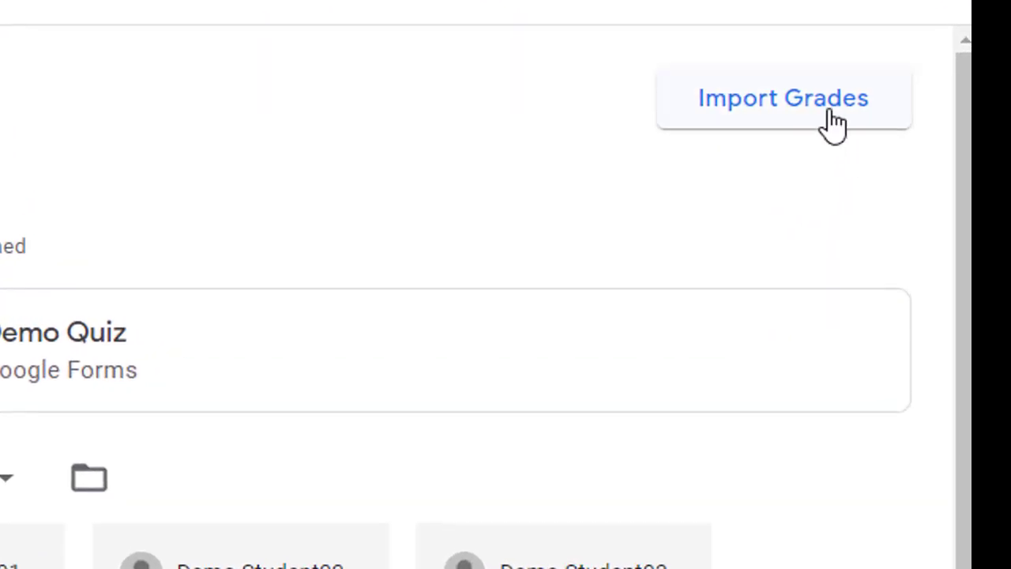
- Import quiz scores as draft grades 4, 5, 0, 2, 4 and select all turned-in students
{"action": "left_click", "coordinate": [835, 124]}
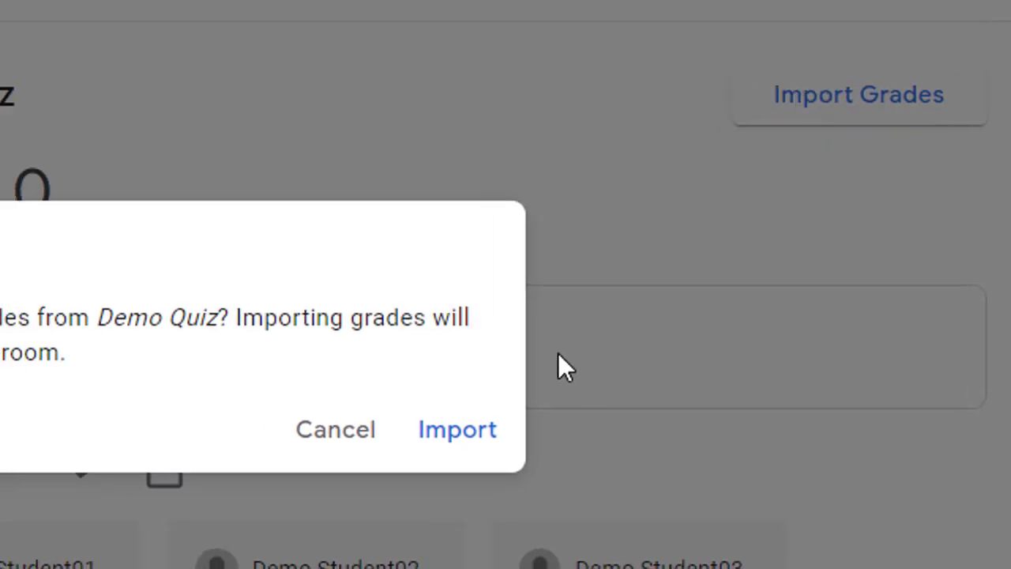
{"action": "left_click", "coordinate": [919, 431]}
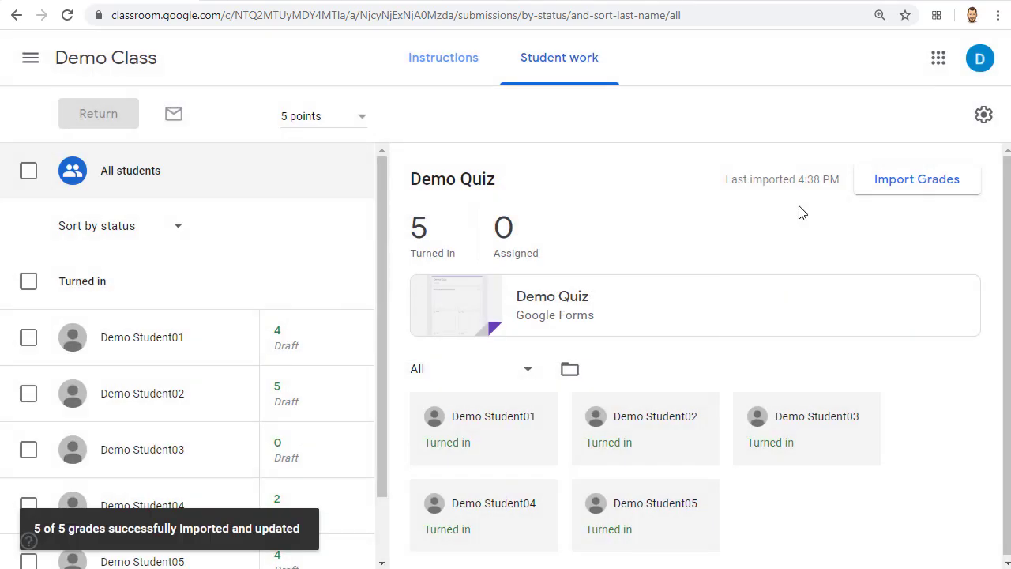
{"action": "scroll", "coordinate": [188, 474], "scroll_direction": "down", "scroll_amount": 1}
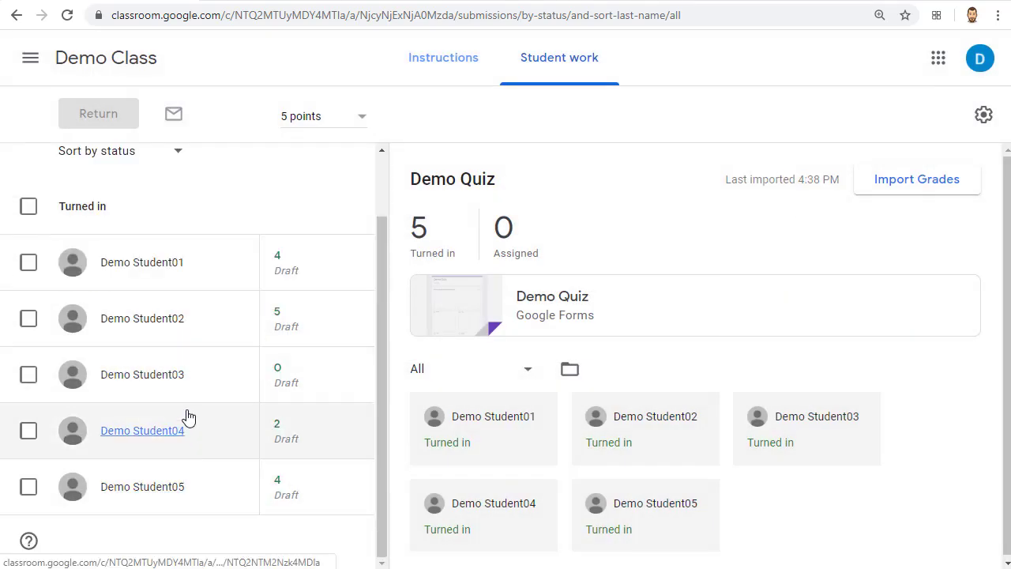
{"action": "scroll", "coordinate": [187, 412], "scroll_direction": "up", "scroll_amount": 1}
{"action": "left_click", "coordinate": [28, 282]}
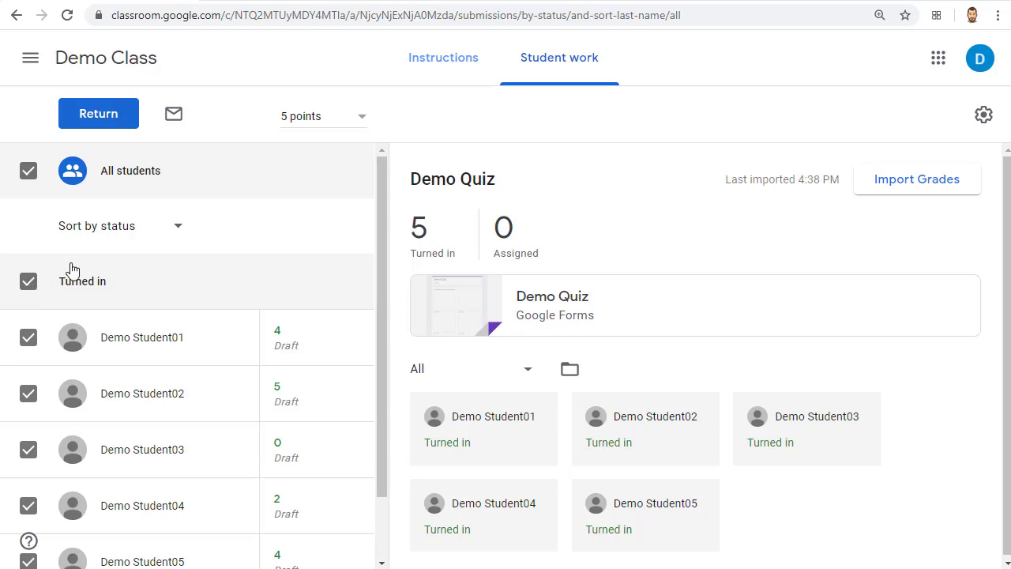
- Return the graded Demo Quiz to all 5 selected students
{"action": "left_click", "coordinate": [98, 113]}
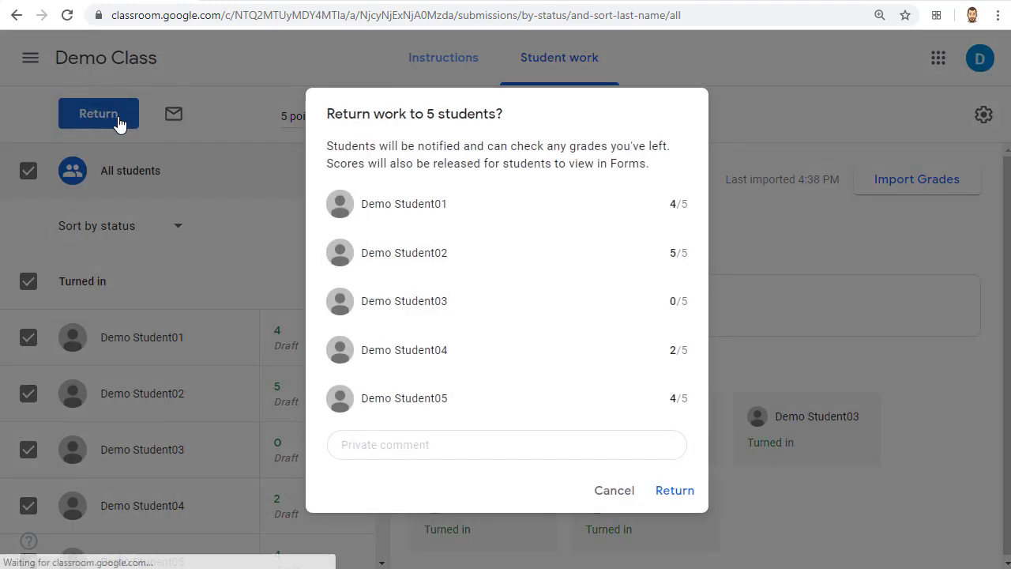
{"action": "left_click", "coordinate": [677, 491]}
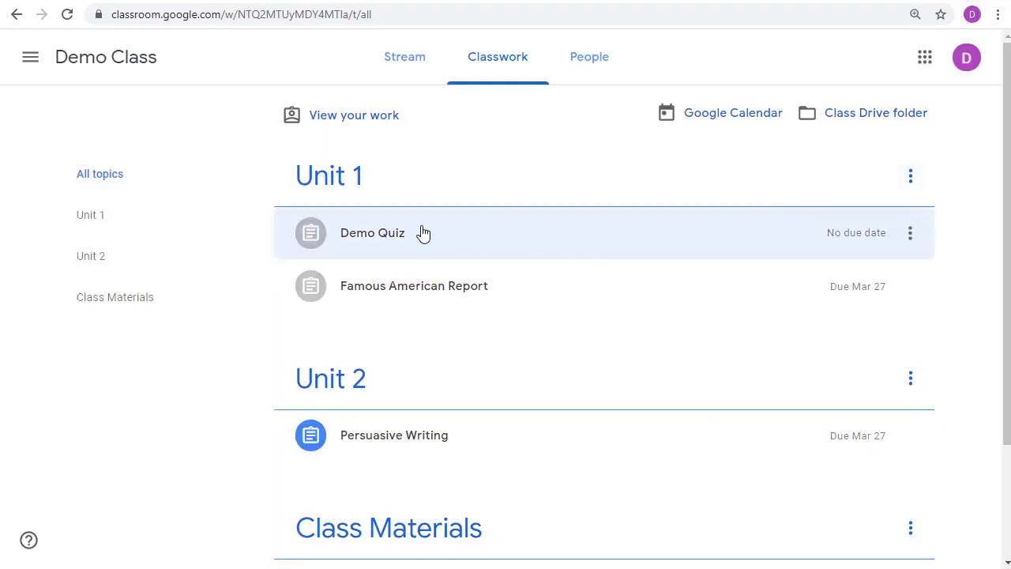
- As the student, open the returned Demo Quiz's scored form showing 4/5
{"action": "left_click", "coordinate": [421, 234]}
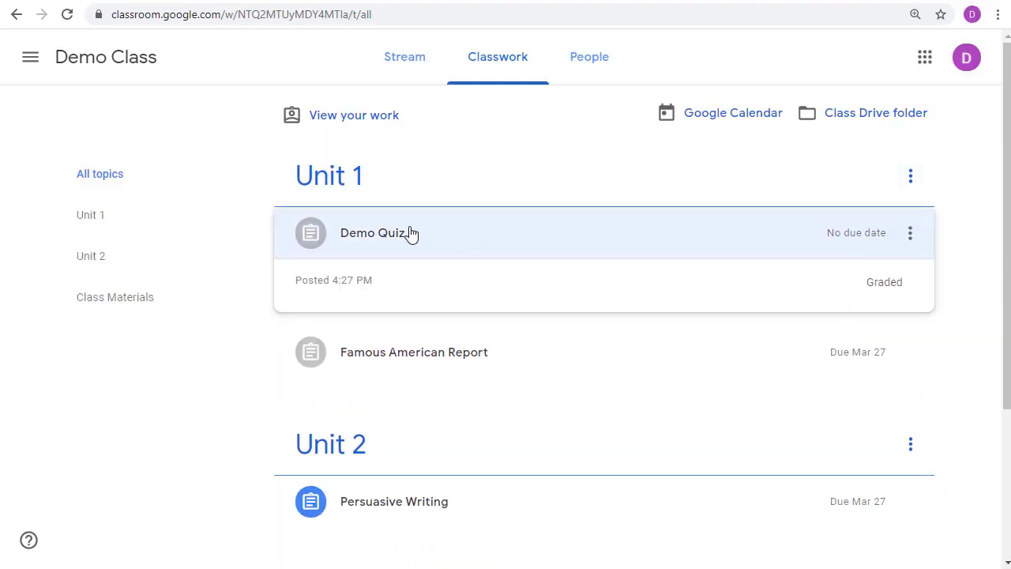
{"action": "left_click", "coordinate": [363, 424]}
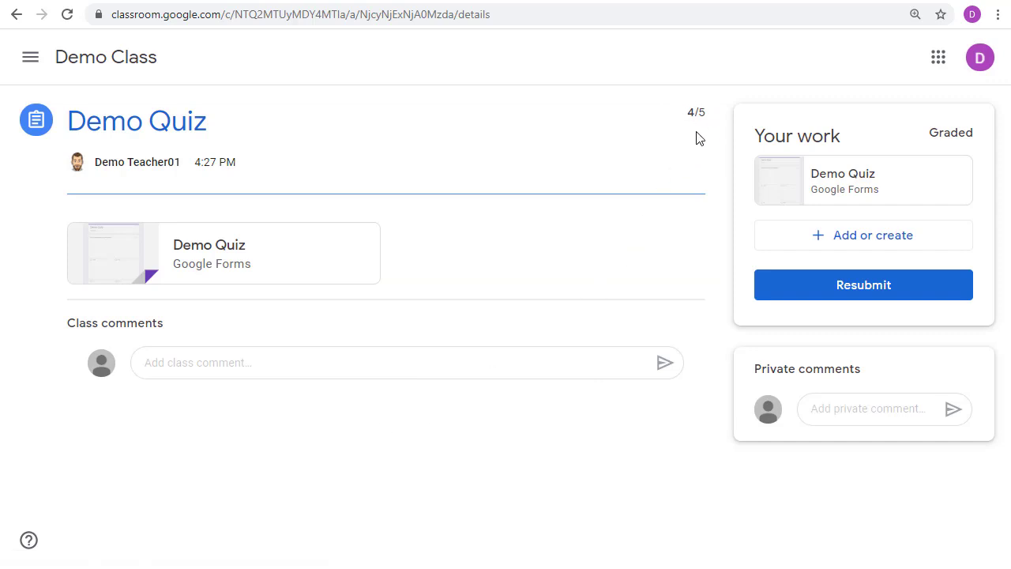
{"action": "left_click", "coordinate": [773, 179]}
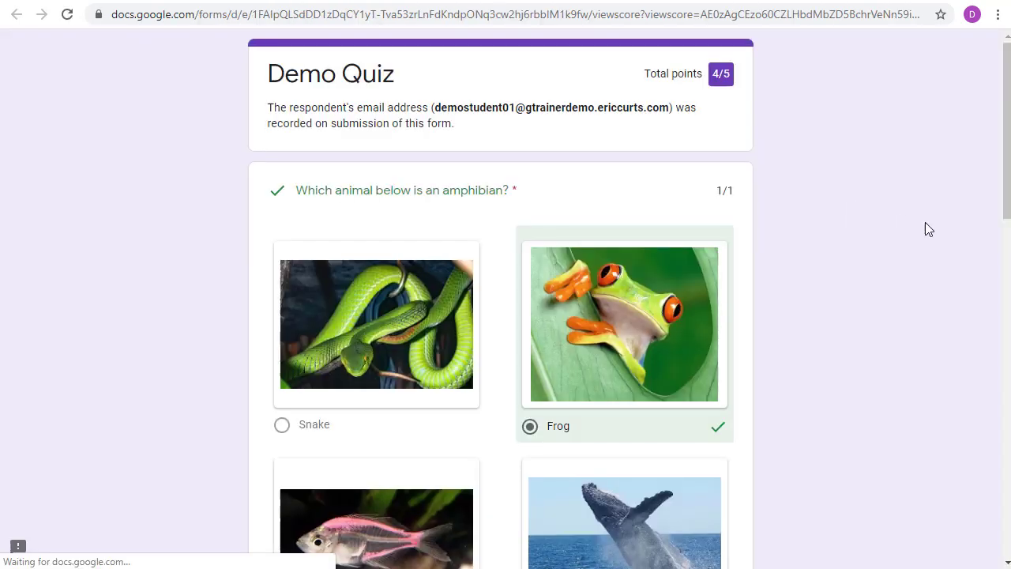